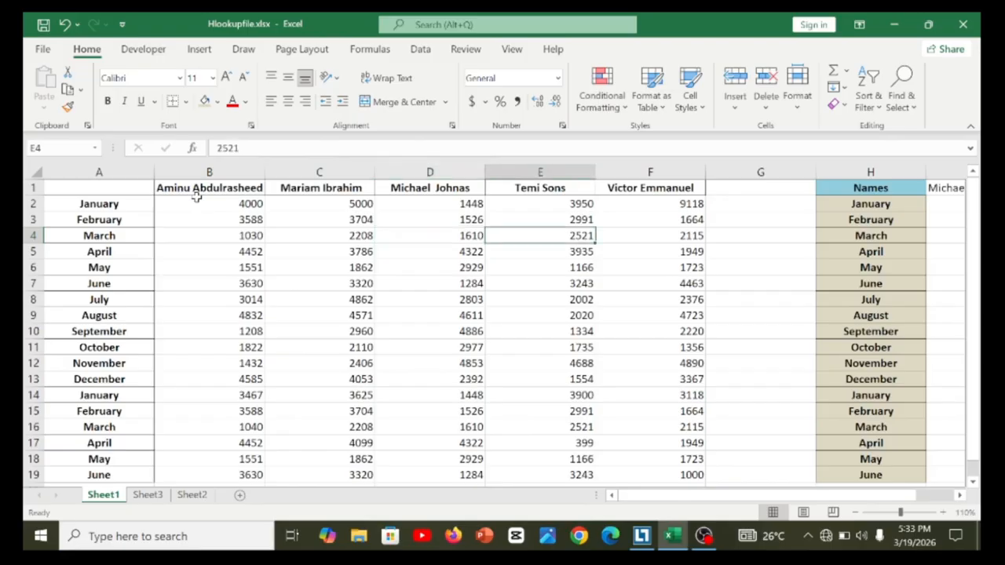
Step: Choose the first person's name from the drop-down list in cell I1 of Sheet1
{"action": "key", "text": "Right"}
{"action": "key", "text": "Right"}
{"action": "key", "text": "Right"}
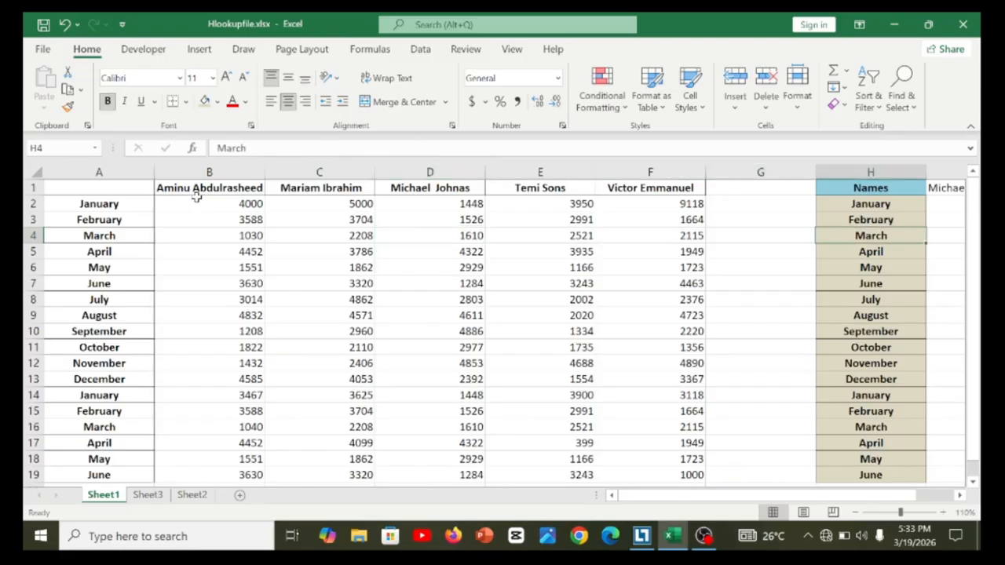
{"action": "key", "text": "Right"}
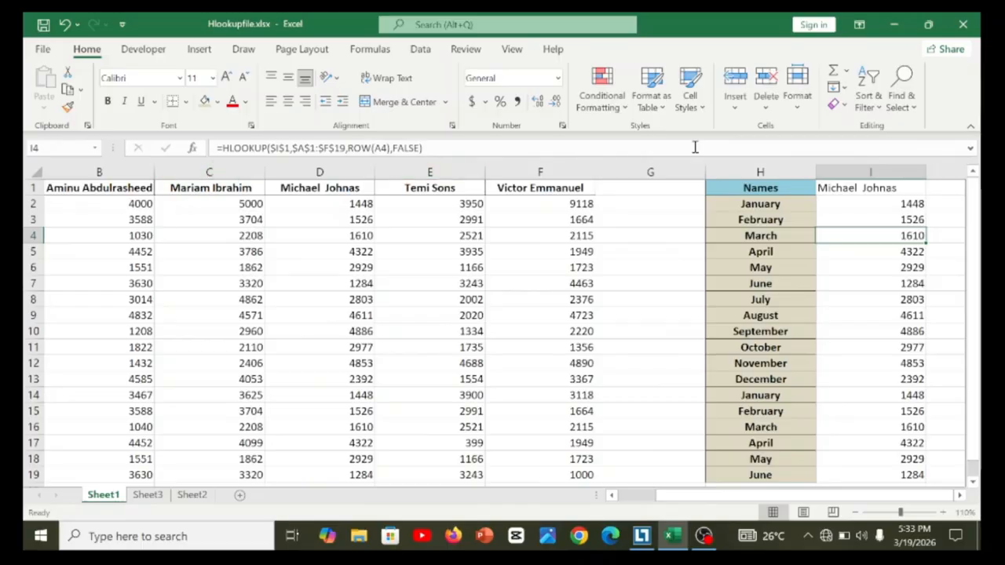
{"action": "left_click", "coordinate": [850, 189]}
{"action": "left_click", "coordinate": [932, 189]}
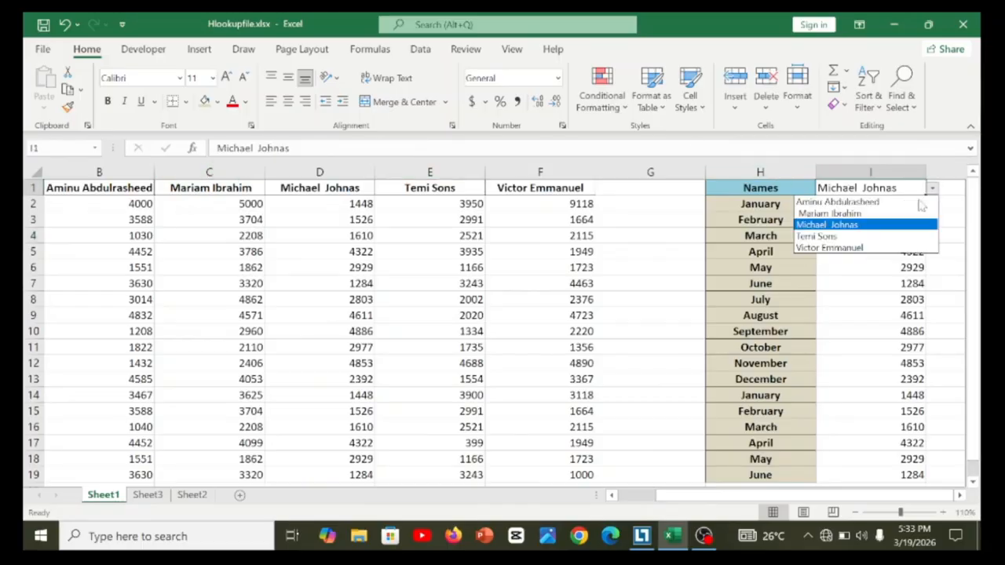
{"action": "left_click", "coordinate": [854, 203]}
{"action": "left_click", "coordinate": [842, 226]}
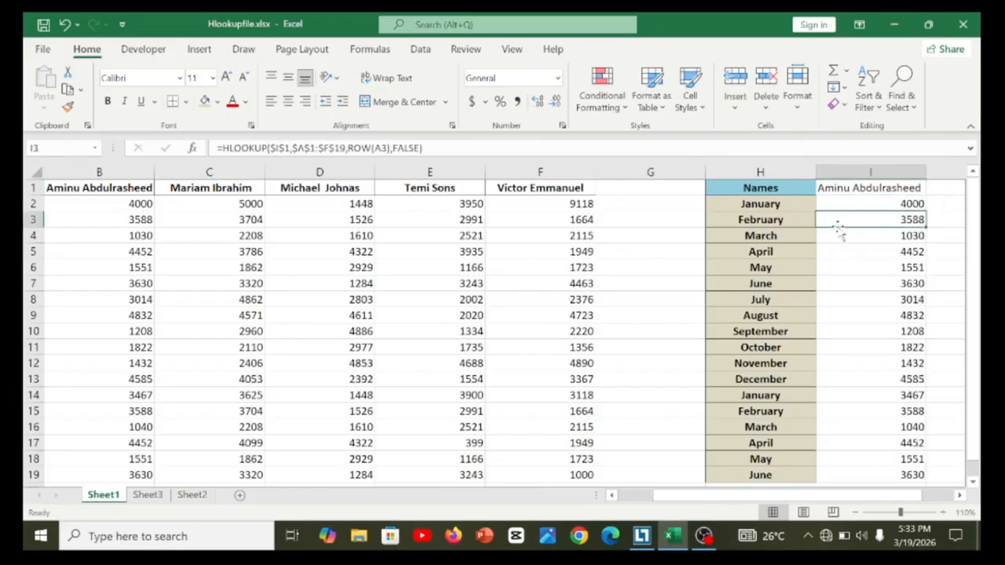
Step: Switch to Sheet2 and go to the first month label in cell A2
{"action": "left_click", "coordinate": [495, 262]}
{"action": "key", "text": "Left"}
{"action": "key", "text": "Left"}
{"action": "key", "text": "Left"}
{"action": "key", "text": "Left"}
{"action": "key", "text": "Left"}
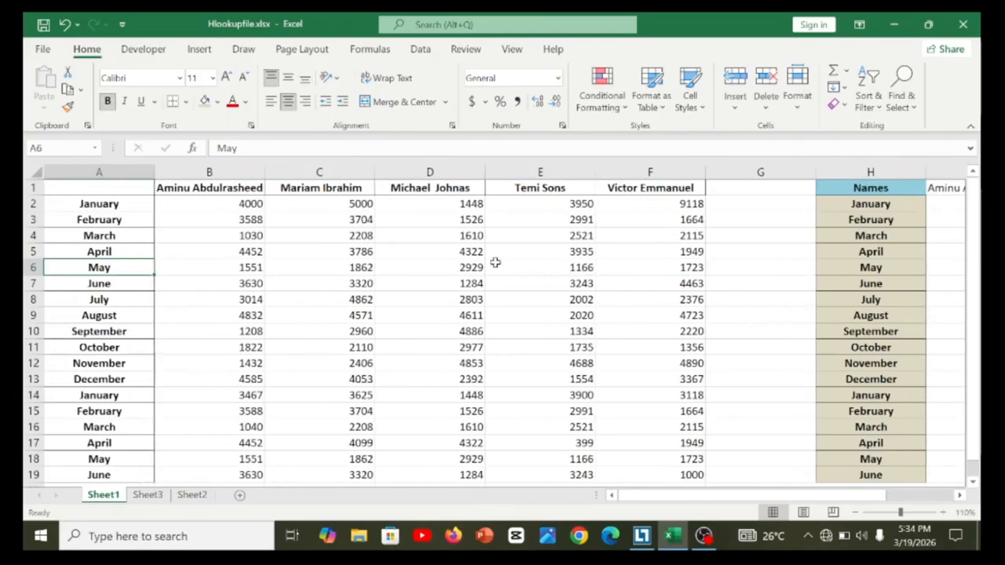
{"action": "left_click", "coordinate": [193, 495]}
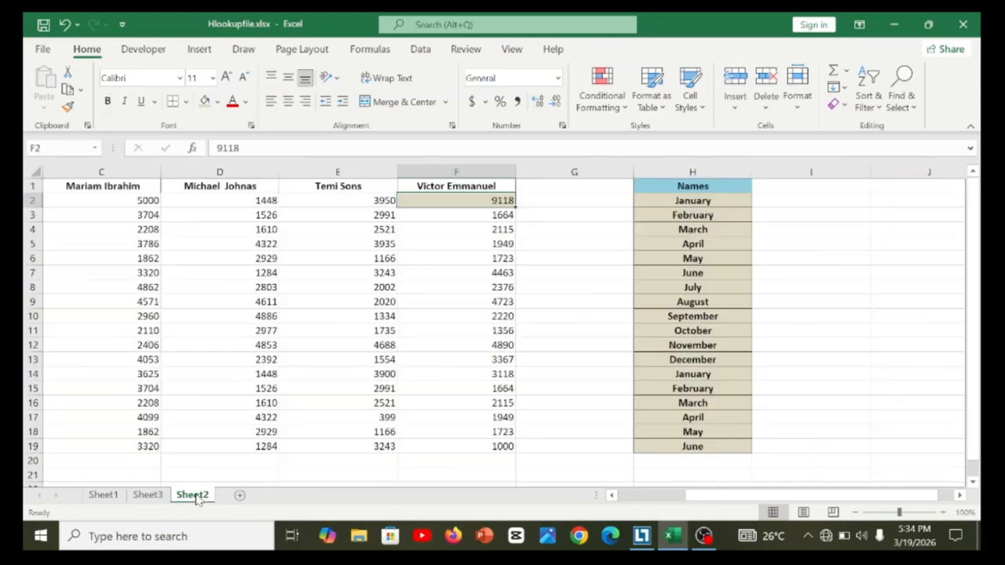
{"action": "left_click", "coordinate": [111, 215]}
{"action": "key", "text": "Left"}
{"action": "key", "text": "Left"}
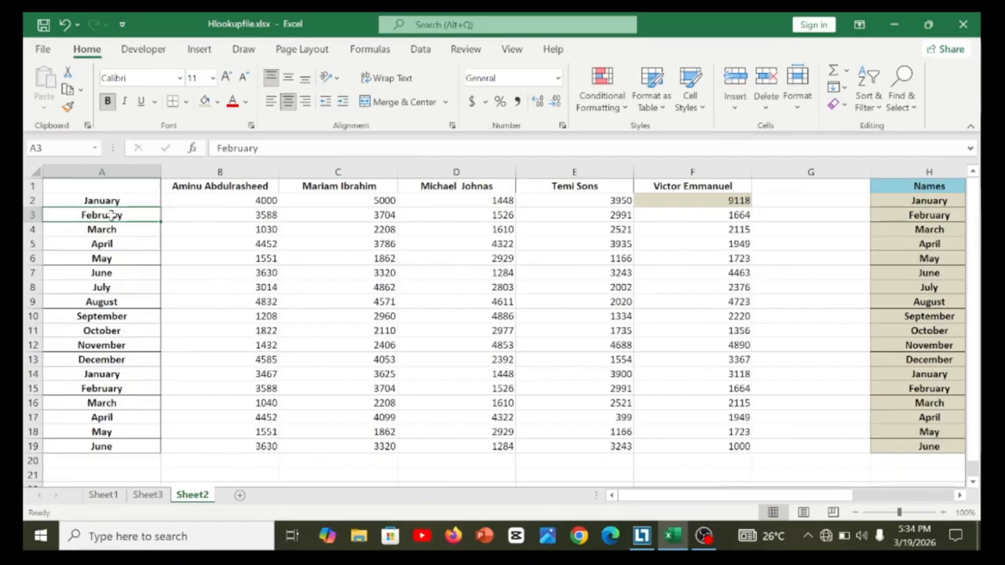
{"action": "key", "text": "Up"}
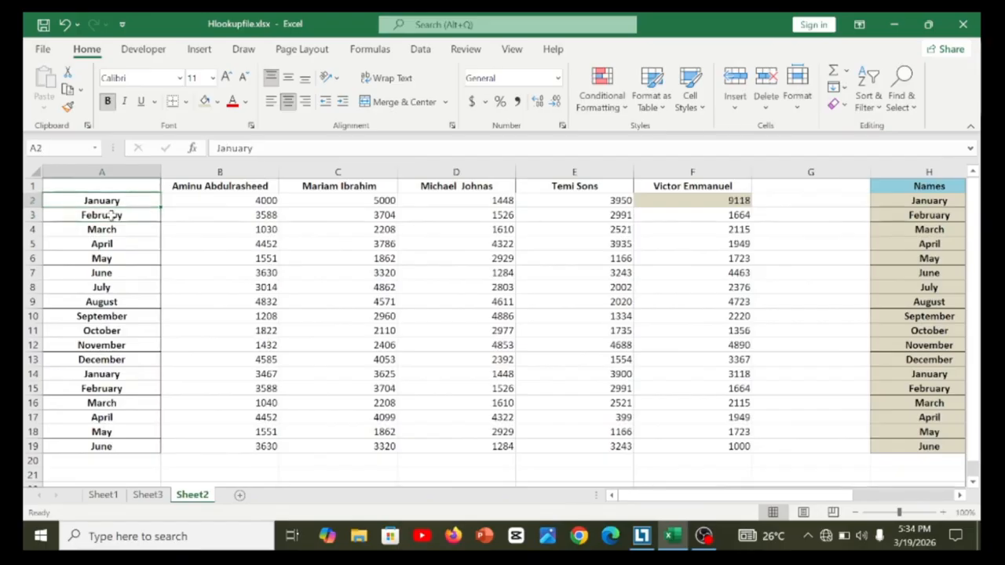
Step: Review the month labels in column A of Sheet2, from January in A2 through the second year's months
{"action": "key", "text": "Down"}
{"action": "key", "text": "Down"}
{"action": "key", "text": "Down"}
{"action": "key", "text": "Down"}
{"action": "key", "text": "Down"}
{"action": "key", "text": "Up"}
{"action": "key", "text": "Up"}
{"action": "key", "text": "Up"}
{"action": "key", "text": "Up"}
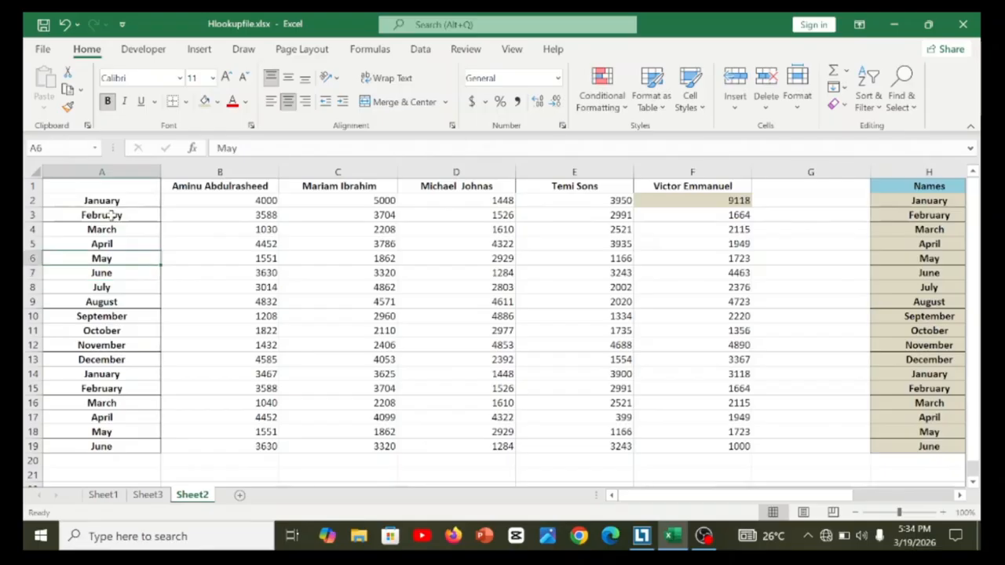
{"action": "key", "text": "Up"}
{"action": "key", "text": "Down"}
{"action": "key", "text": "Down"}
{"action": "key", "text": "Down"}
{"action": "key", "text": "Down"}
{"action": "key", "text": "Down"}
{"action": "key", "text": "Down"}
{"action": "key", "text": "Down"}
{"action": "key", "text": "Down"}
{"action": "key", "text": "Down"}
{"action": "key", "text": "Down"}
{"action": "key", "text": "Down"}
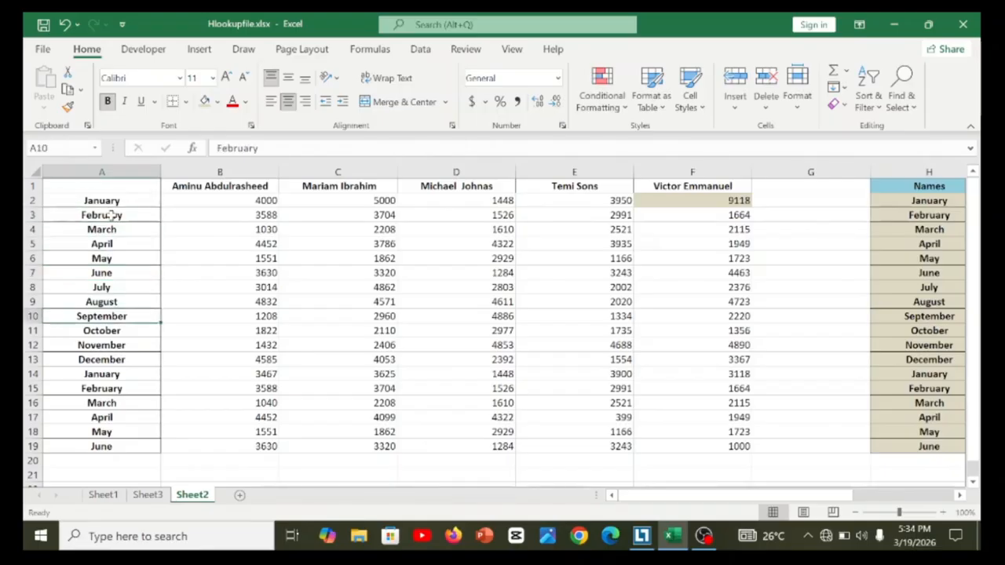
{"action": "key", "text": "Down"}
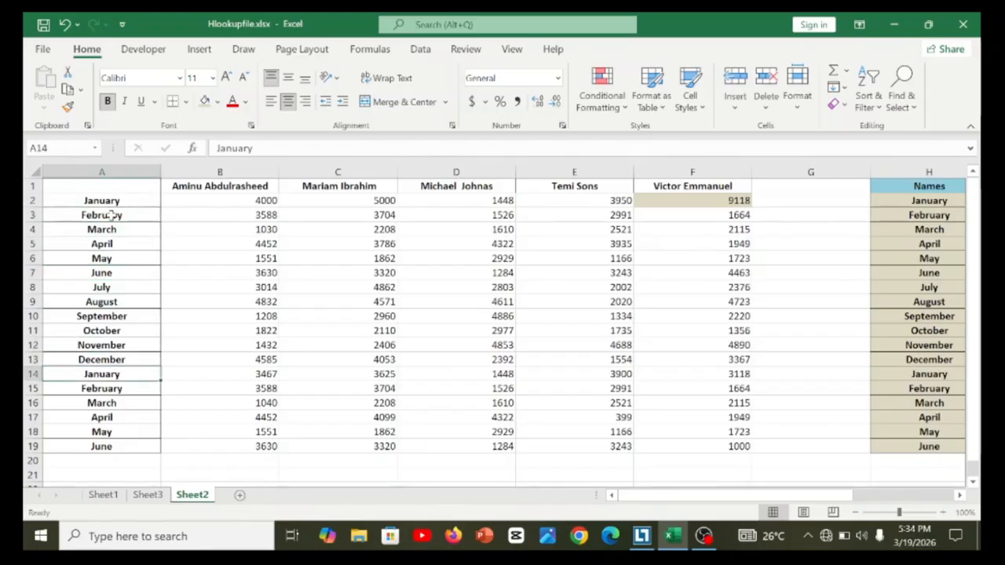
{"action": "key", "text": "Down"}
{"action": "key", "text": "Down"}
{"action": "key", "text": "Down"}
{"action": "key", "text": "Down"}
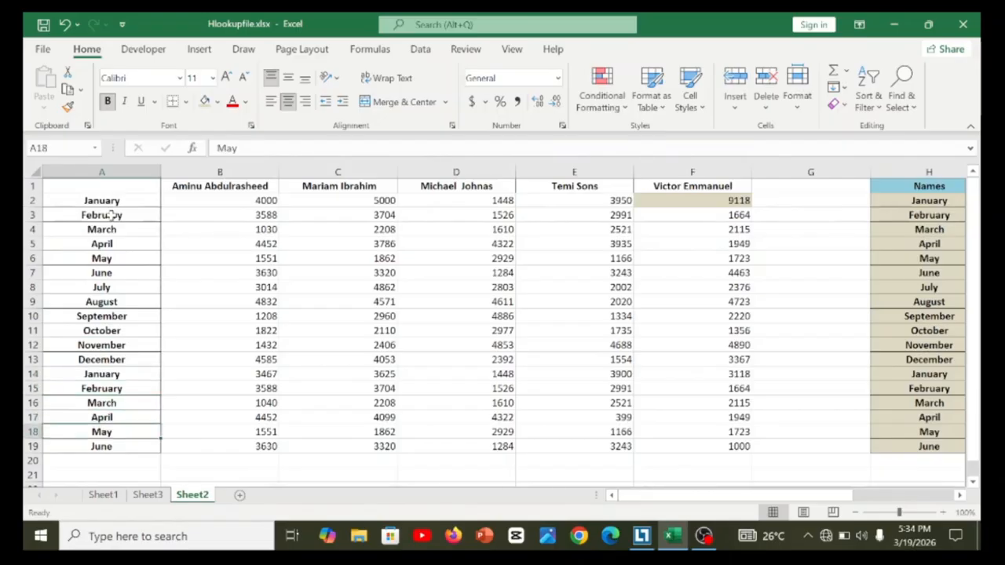
{"action": "key", "text": "Up"}
{"action": "key", "text": "Up"}
{"action": "key", "text": "Up"}
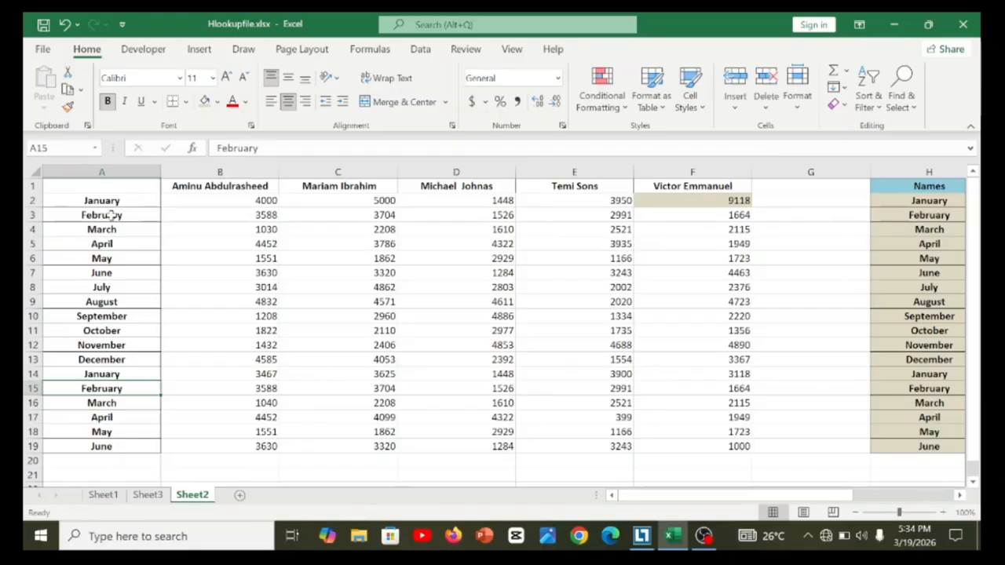
{"action": "key", "text": "Up"}
{"action": "key", "text": "Up"}
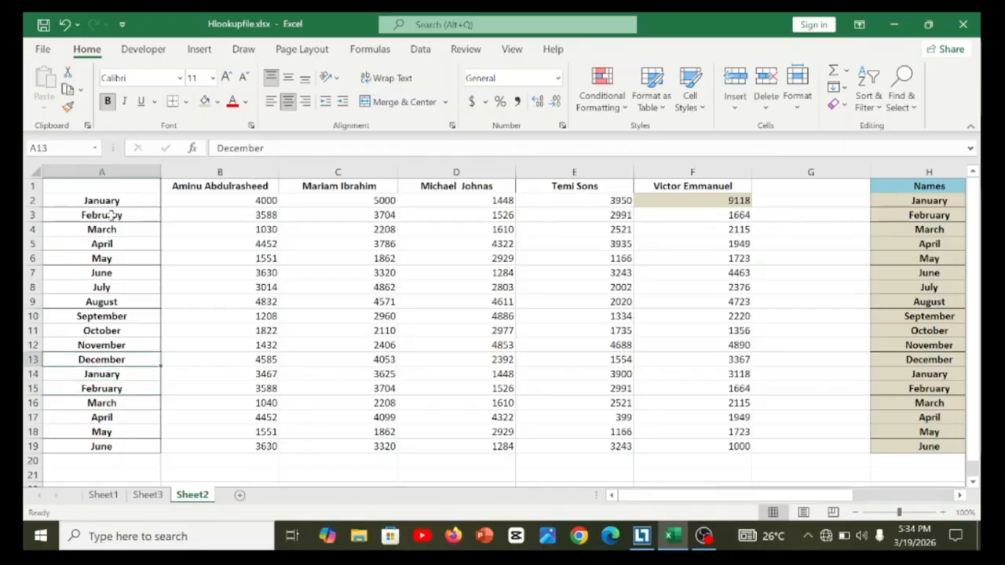
Step: Review the name headers across row 1, from B1 to F1
{"action": "left_click", "coordinate": [226, 188]}
{"action": "key", "text": "Right"}
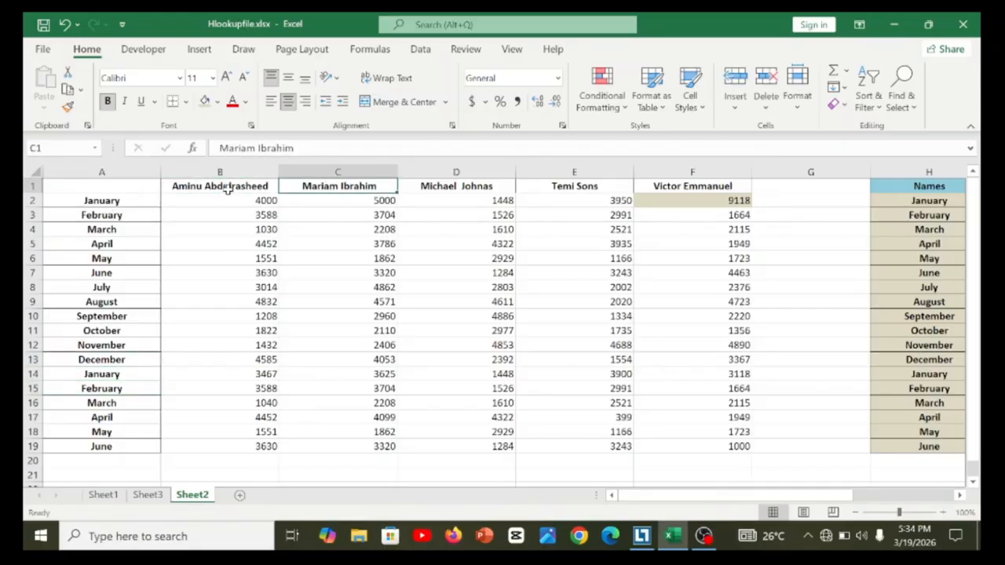
{"action": "key", "text": "Right"}
{"action": "key", "text": "Right"}
{"action": "key", "text": "Right"}
{"action": "key", "text": "Right"}
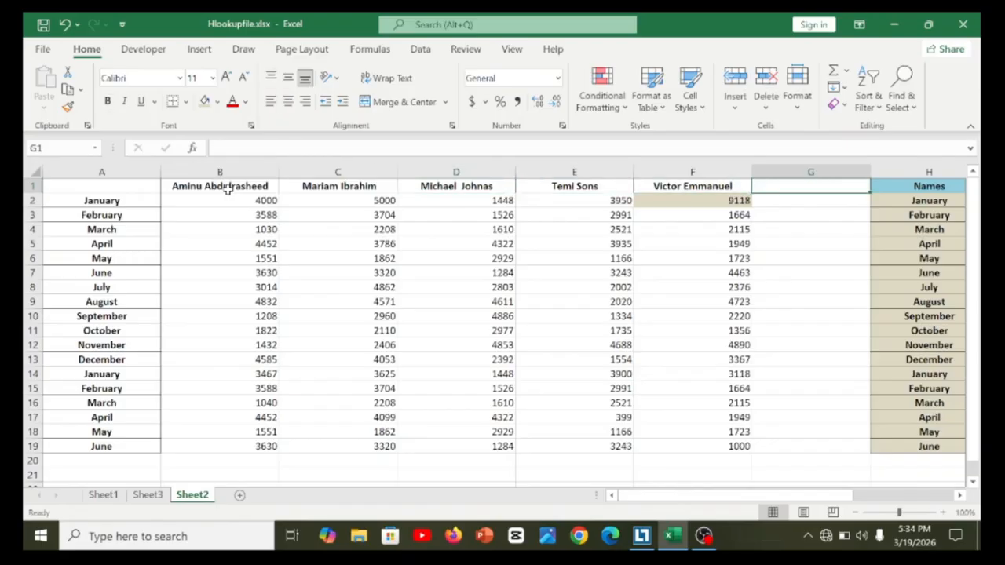
{"action": "key", "text": "Down"}
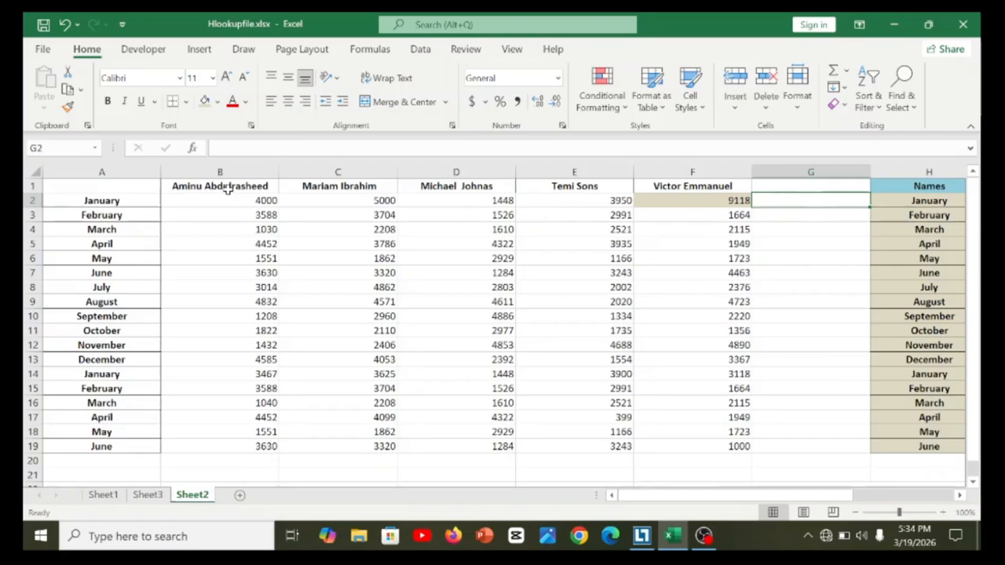
Step: Review the April amounts across row 5, from column B to the month list in column H
{"action": "left_click", "coordinate": [196, 240]}
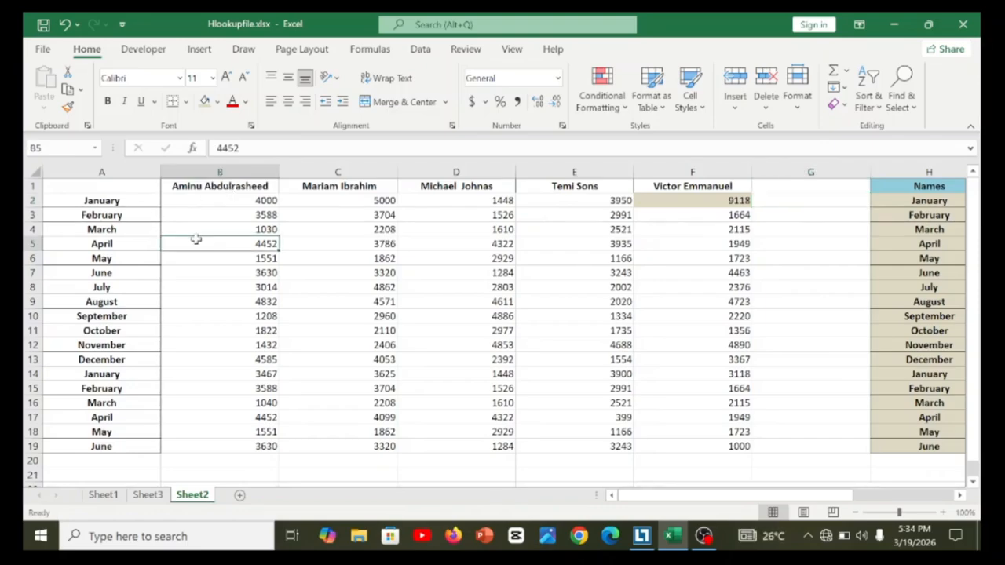
{"action": "key", "text": "Right"}
{"action": "key", "text": "Right"}
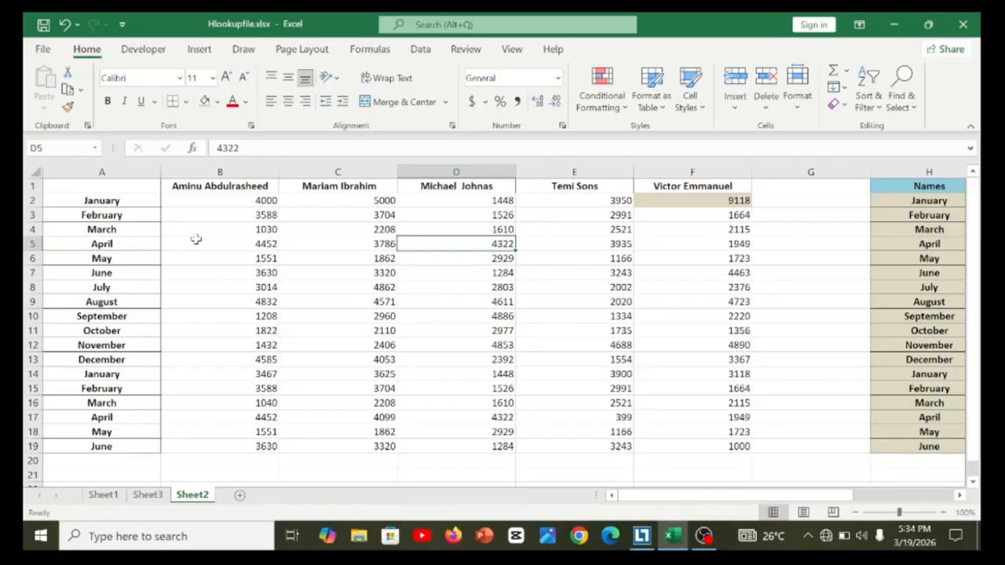
{"action": "key", "text": "Right"}
{"action": "key", "text": "Right"}
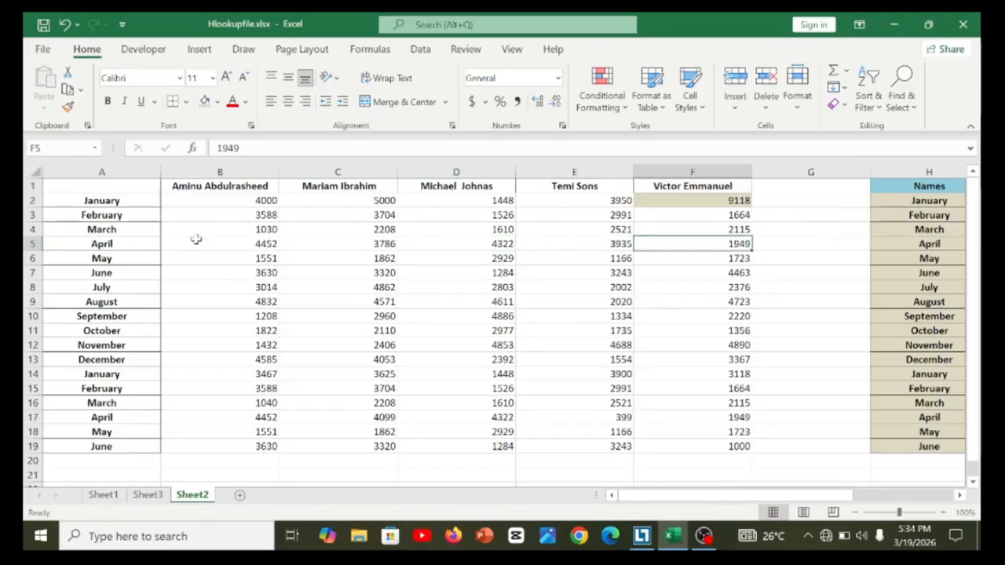
{"action": "key", "text": "Right"}
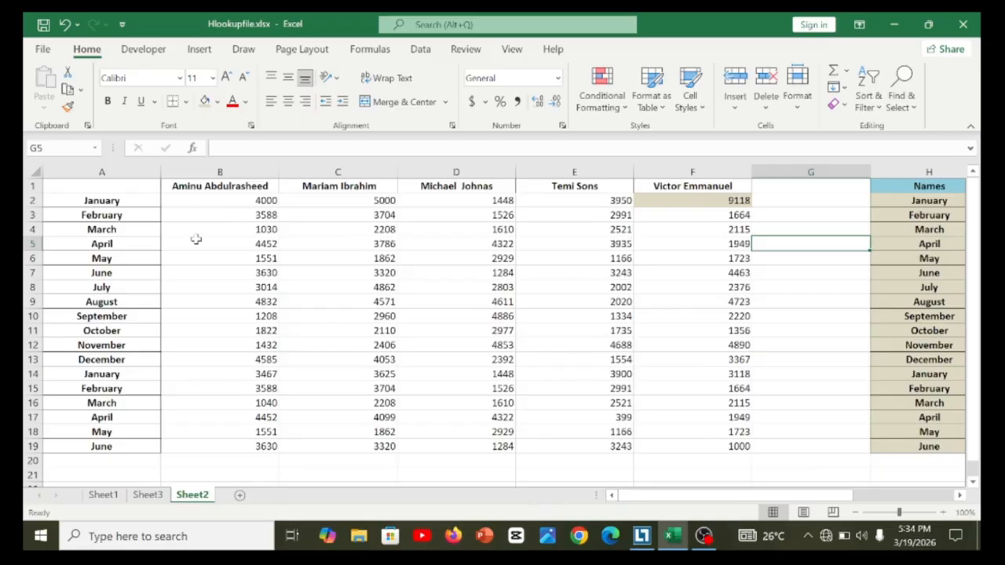
{"action": "key", "text": "Right"}
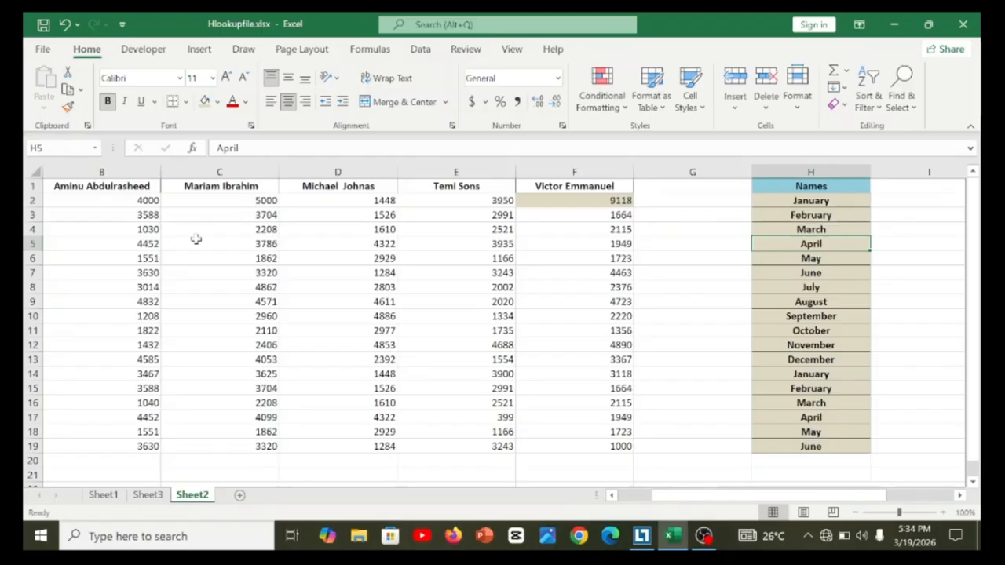
Step: Start a data validation rule on cell I1, beside the Names header, with List as the allowed type
{"action": "left_click", "coordinate": [529, 231]}
{"action": "key", "text": "Right"}
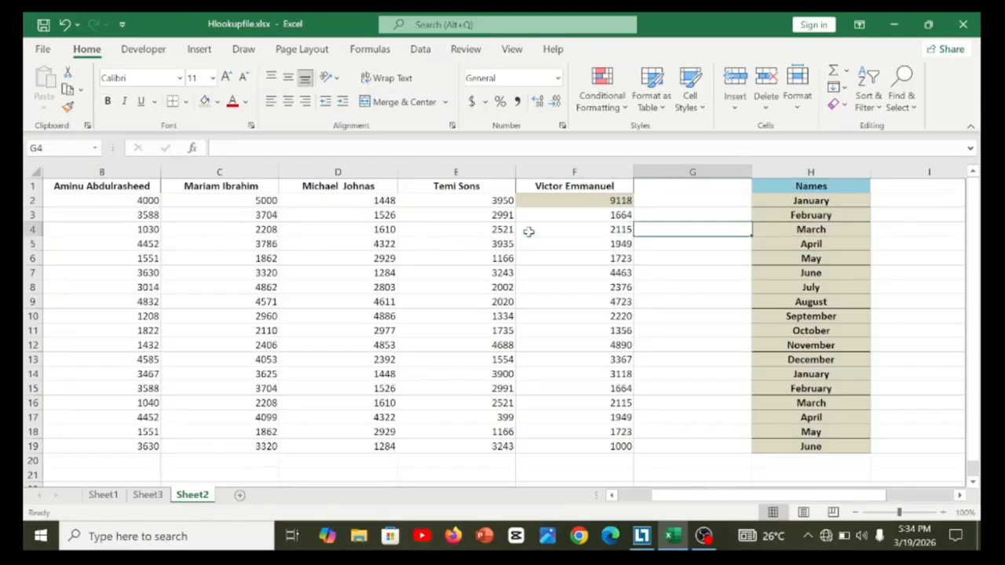
{"action": "key", "text": "Right"}
{"action": "key", "text": "Right"}
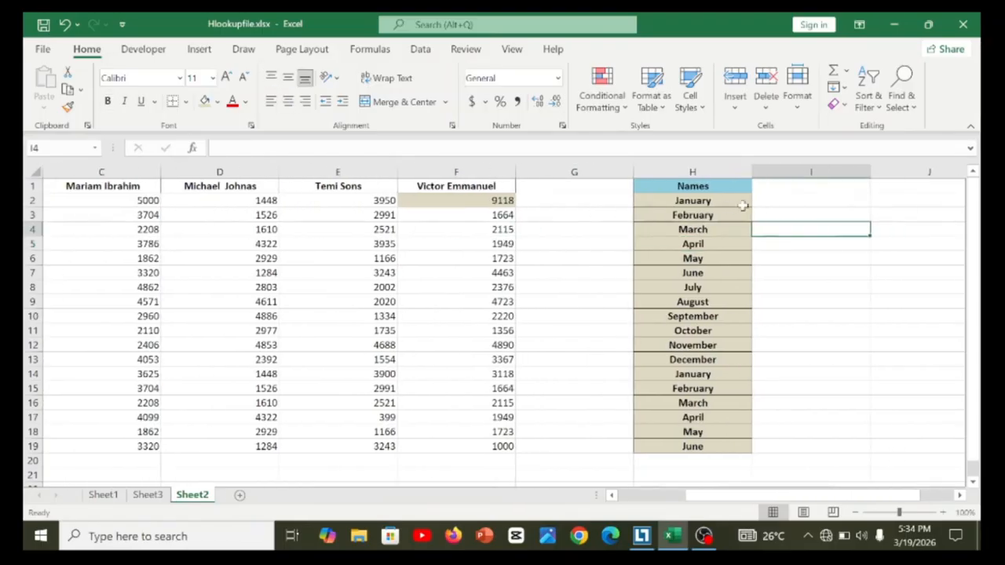
{"action": "left_click", "coordinate": [793, 190]}
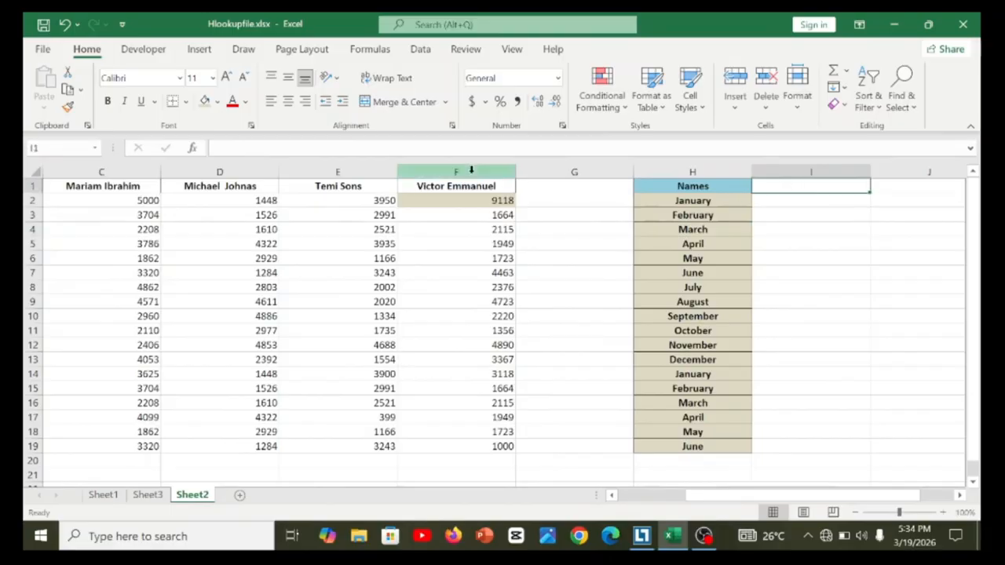
{"action": "left_click", "coordinate": [424, 50]}
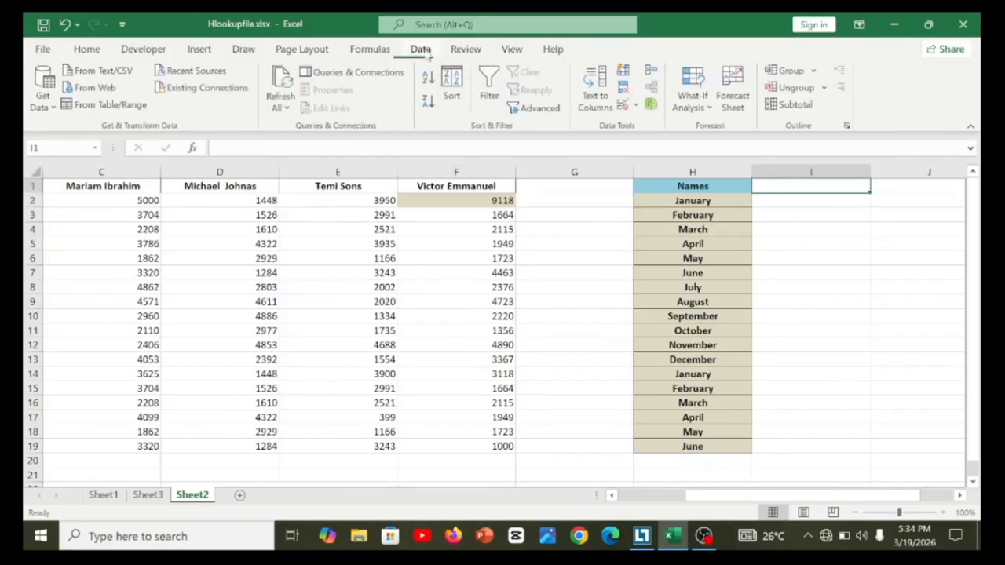
{"action": "left_click", "coordinate": [636, 106]}
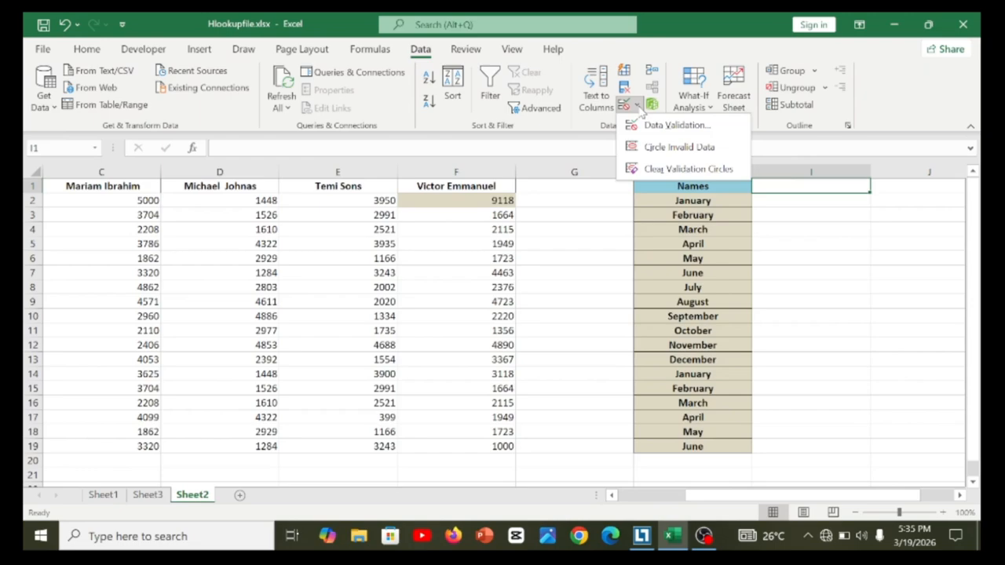
{"action": "left_click", "coordinate": [663, 125]}
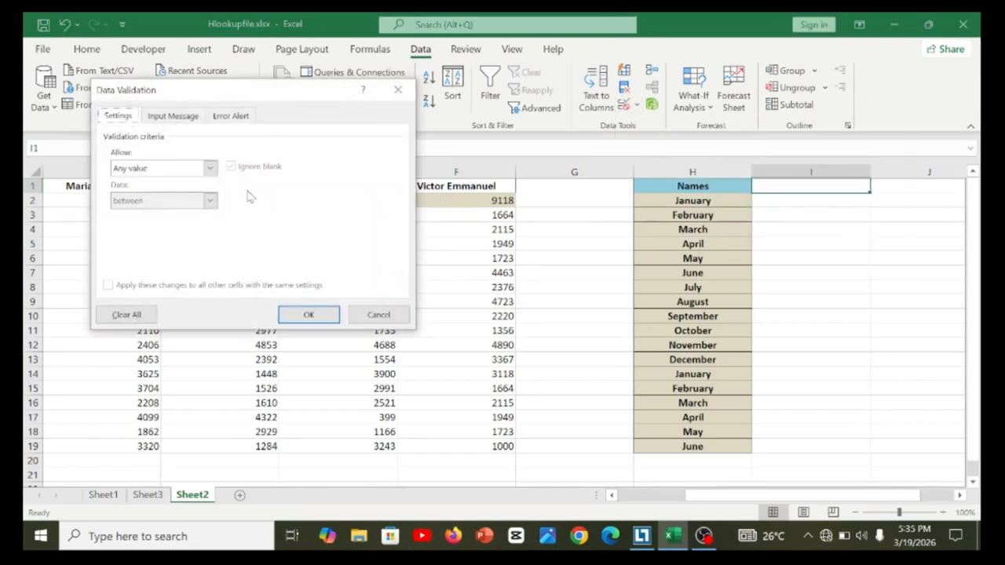
{"action": "left_click", "coordinate": [212, 170]}
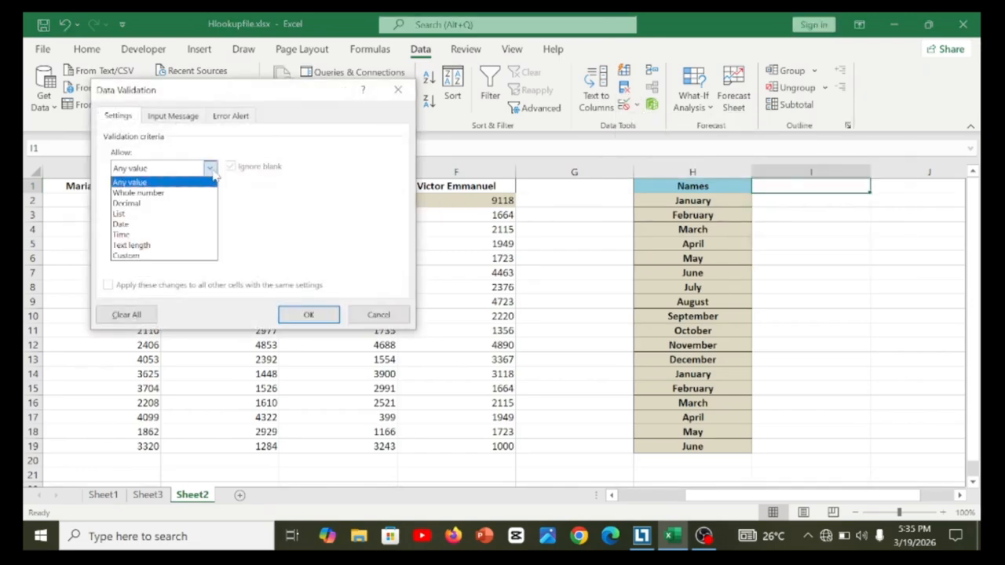
{"action": "left_click", "coordinate": [165, 214]}
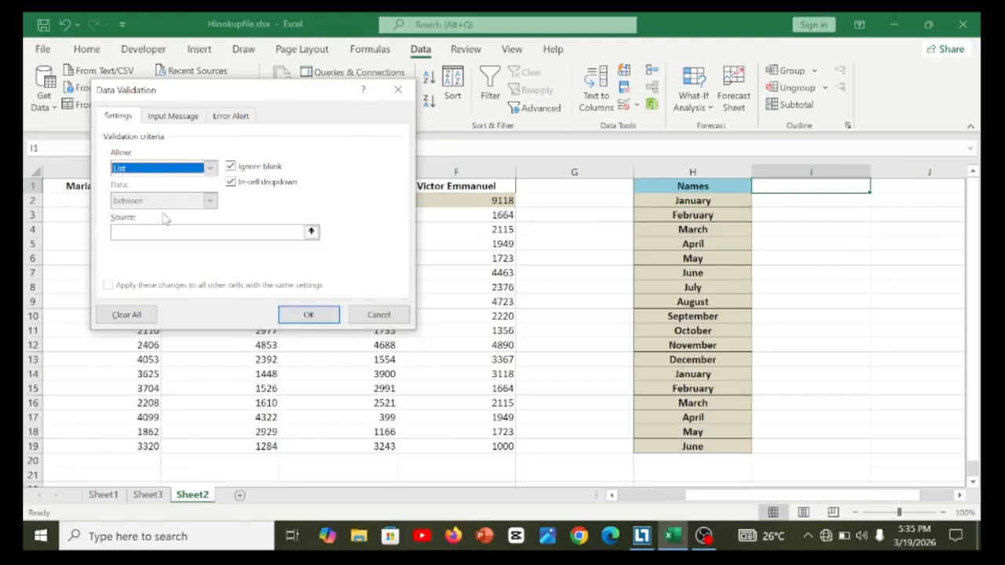
Step: Set the list source for cell I1 to the name headers =$B$1:$F$1 and apply the validation rule
{"action": "left_click", "coordinate": [311, 233]}
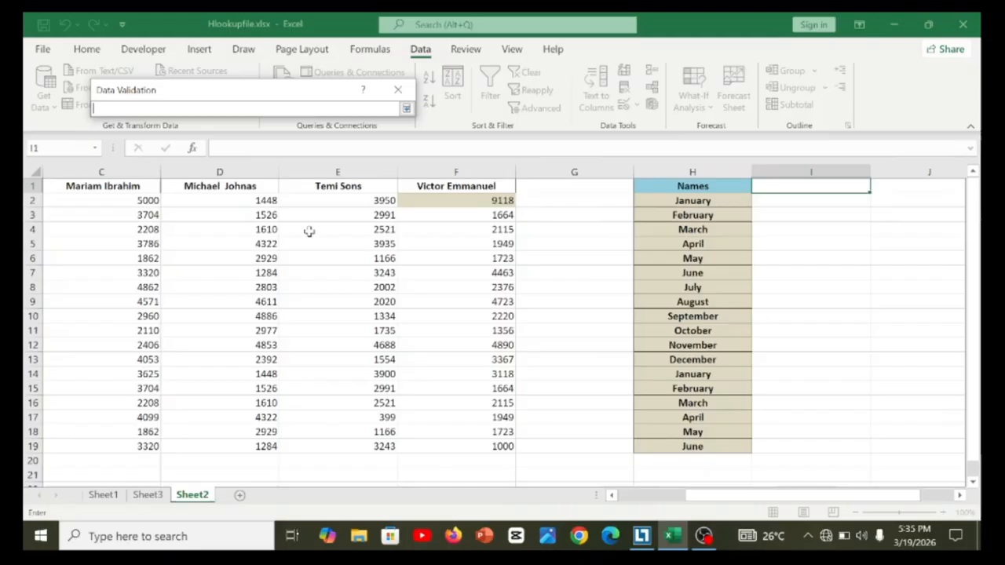
{"action": "left_click", "coordinate": [210, 186]}
{"action": "key", "text": "Left"}
{"action": "key", "text": "Left"}
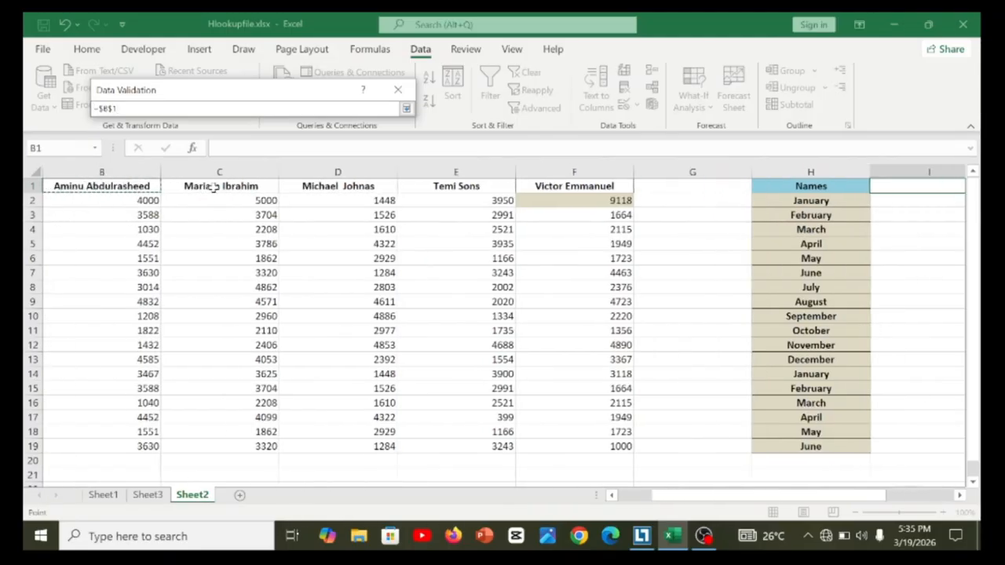
{"action": "left_click", "coordinate": [213, 186]}
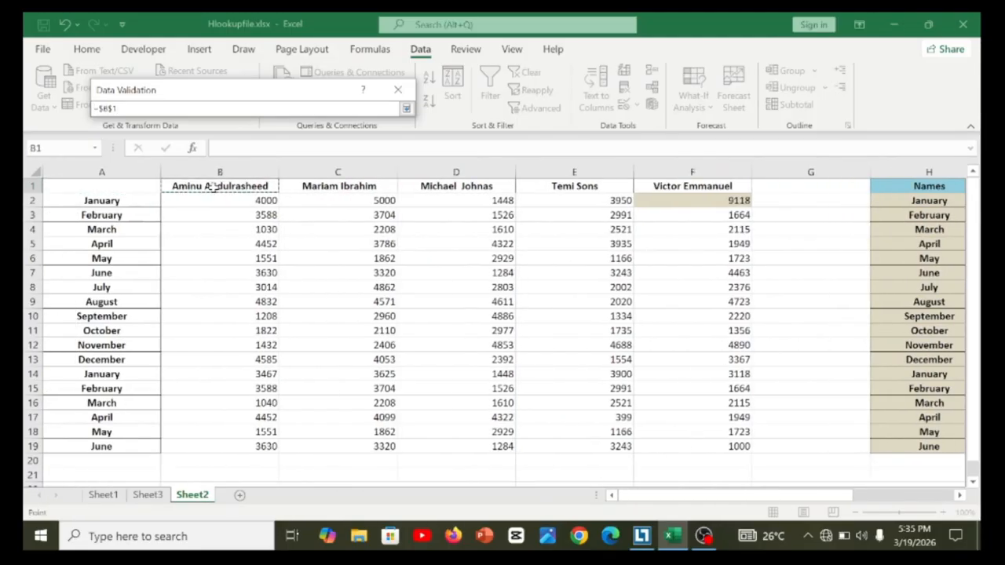
{"action": "key", "text": "shift+Right"}
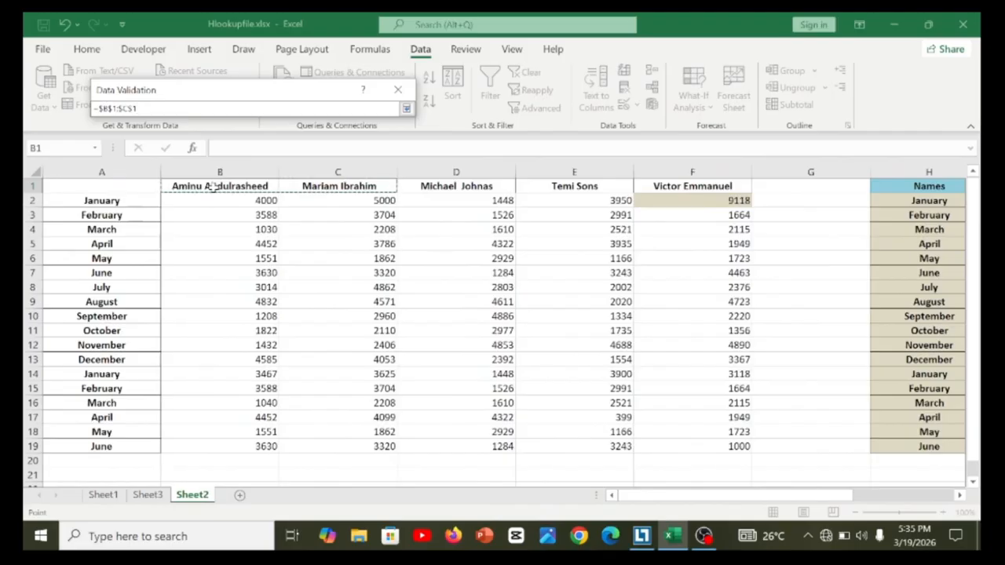
{"action": "key", "text": "shift+Right"}
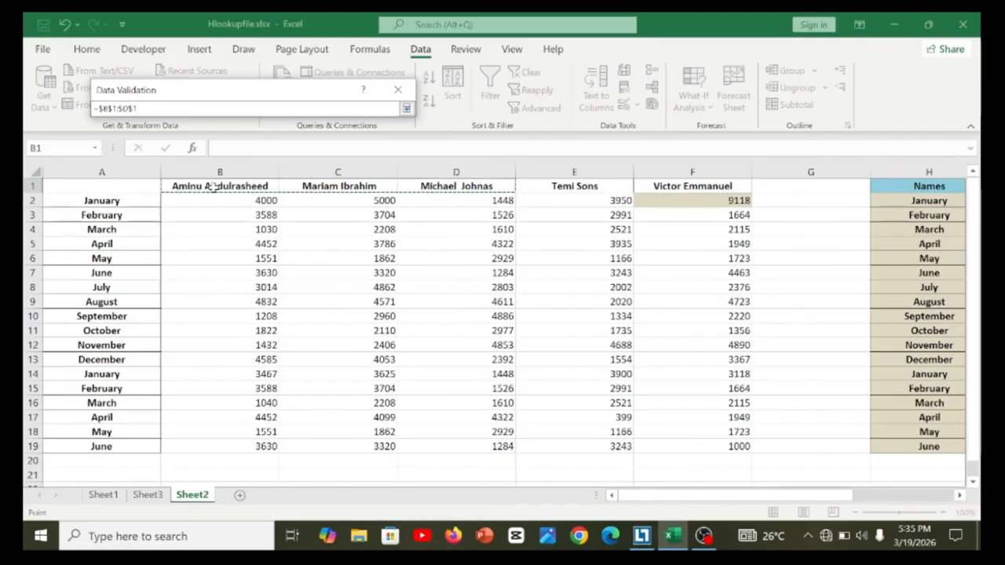
{"action": "key", "text": "shift+Right"}
{"action": "key", "text": "shift+Right"}
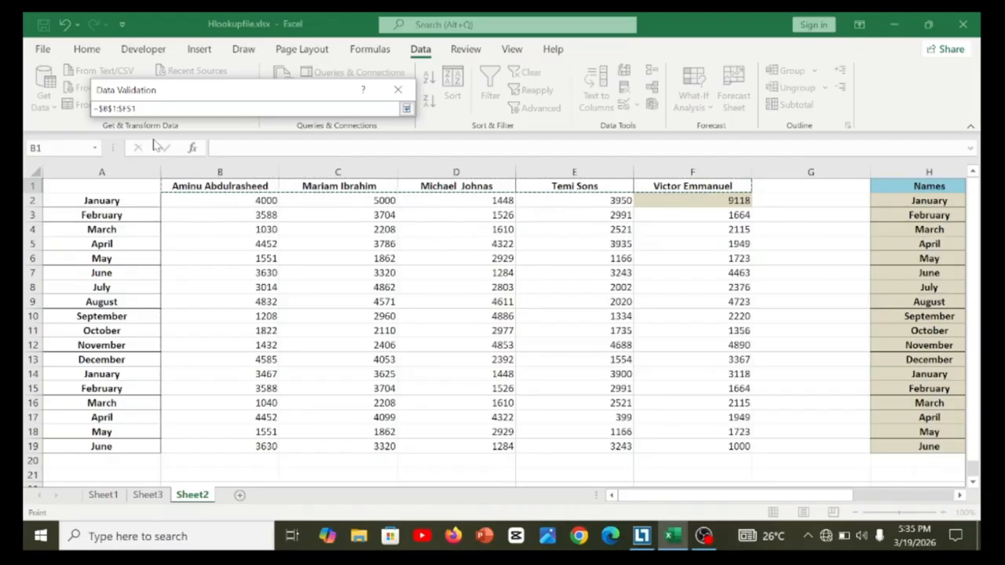
{"action": "key", "text": "Return"}
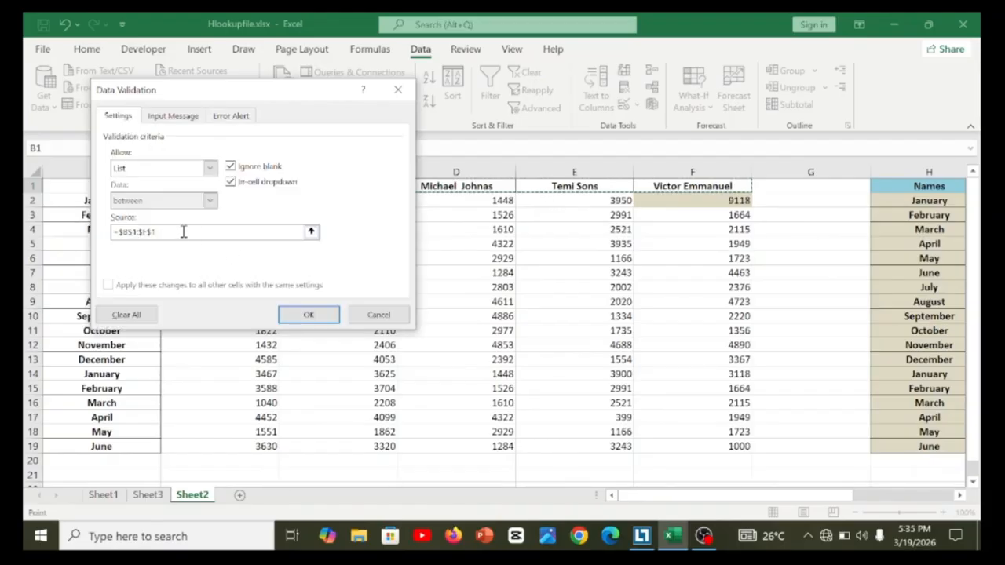
{"action": "left_click", "coordinate": [306, 315]}
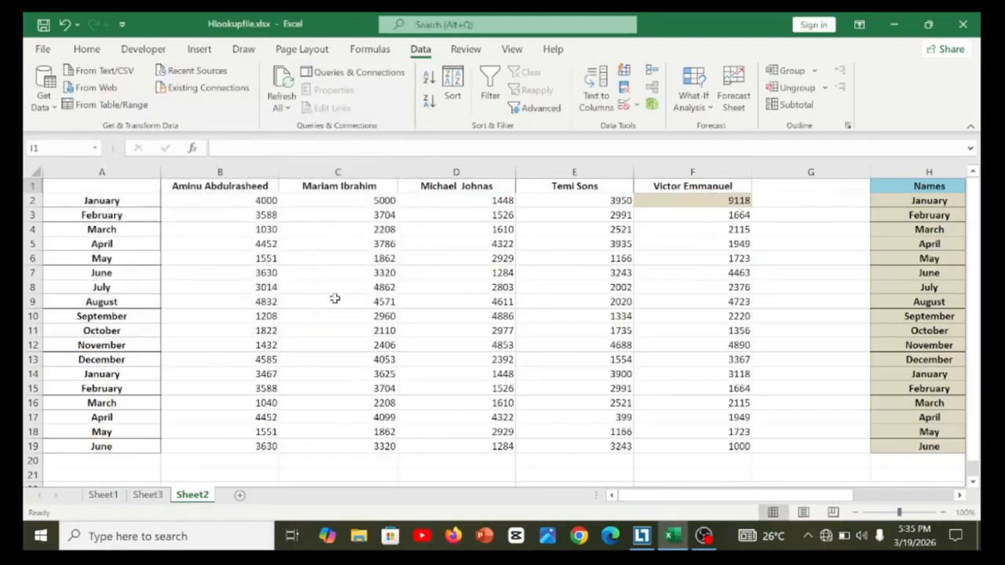
Step: Choose the third name, the header of column D, from the drop-down in cell I1
{"action": "left_click", "coordinate": [433, 270]}
{"action": "key", "text": "Right"}
{"action": "key", "text": "Right"}
{"action": "key", "text": "Right"}
{"action": "key", "text": "Right"}
{"action": "key", "text": "Right"}
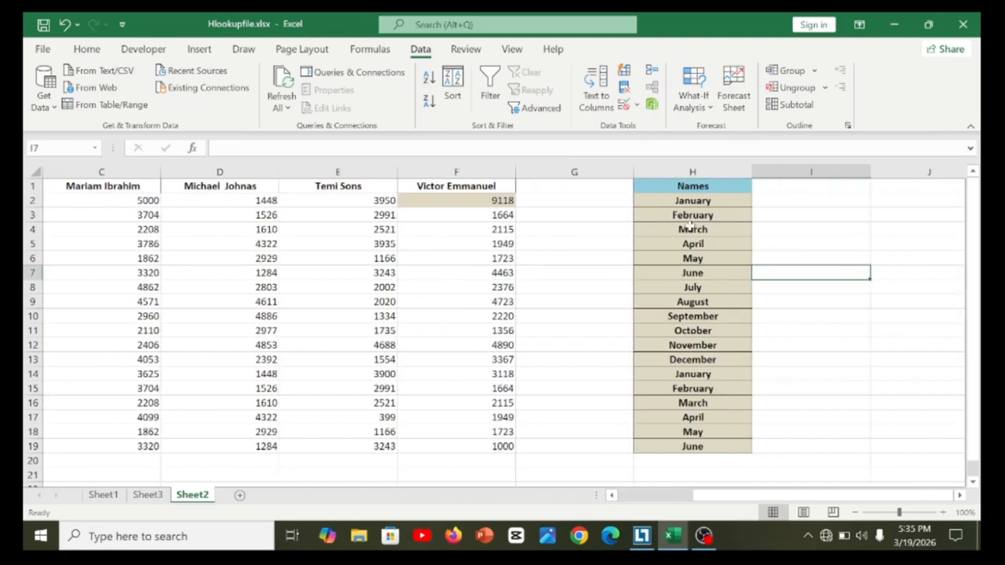
{"action": "left_click", "coordinate": [789, 189]}
{"action": "left_click", "coordinate": [877, 189]}
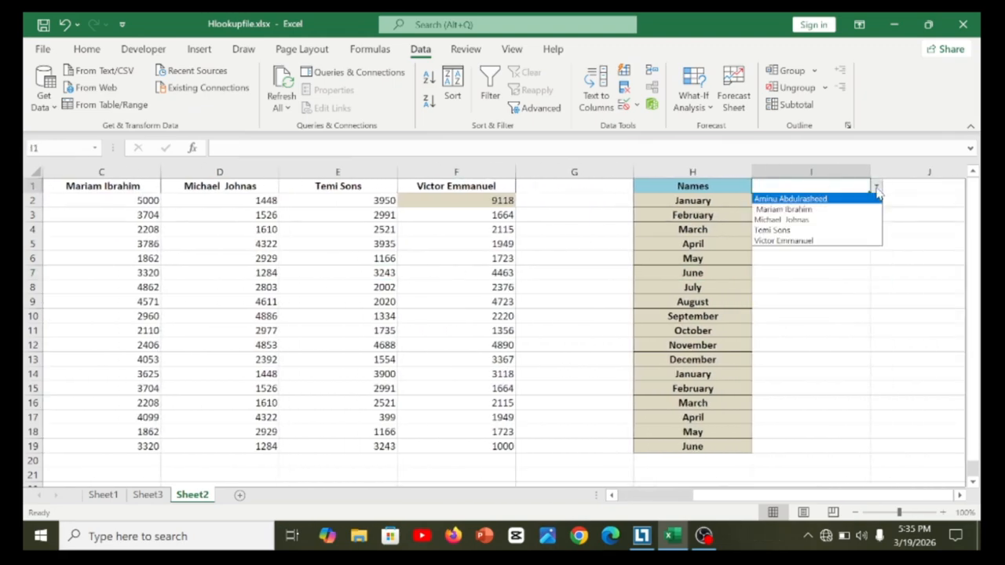
{"action": "left_click", "coordinate": [782, 221]}
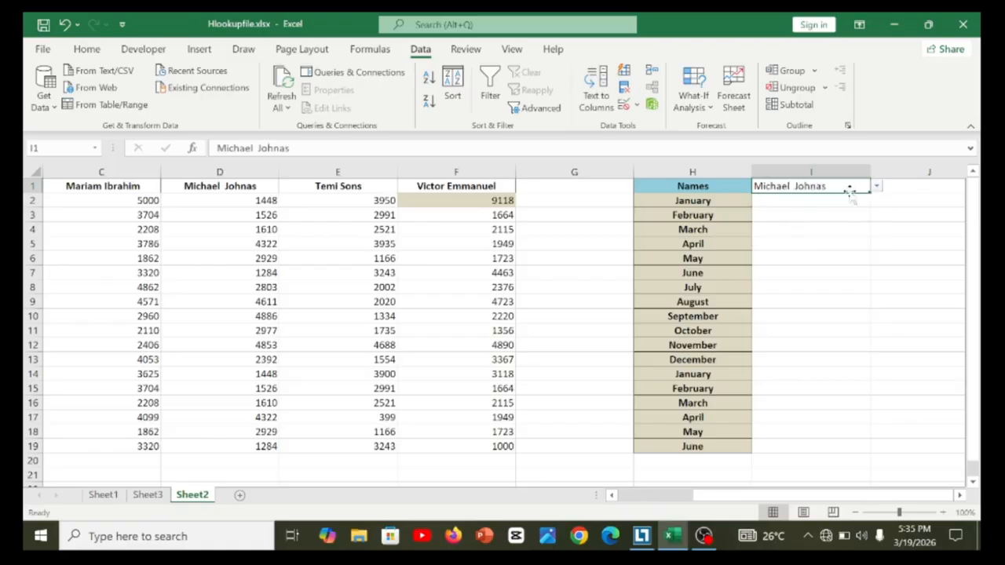
Step: Try the first and fourth names in the I1 drop-down, ending on the last name, the header of column F
{"action": "left_click", "coordinate": [876, 189]}
{"action": "left_click", "coordinate": [787, 201]}
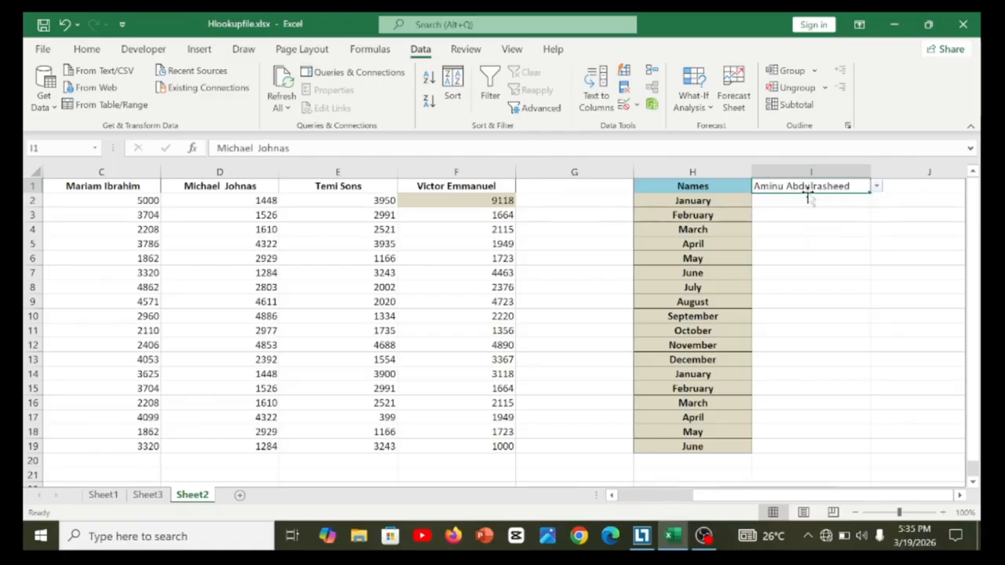
{"action": "left_click", "coordinate": [876, 187]}
{"action": "left_click", "coordinate": [822, 232]}
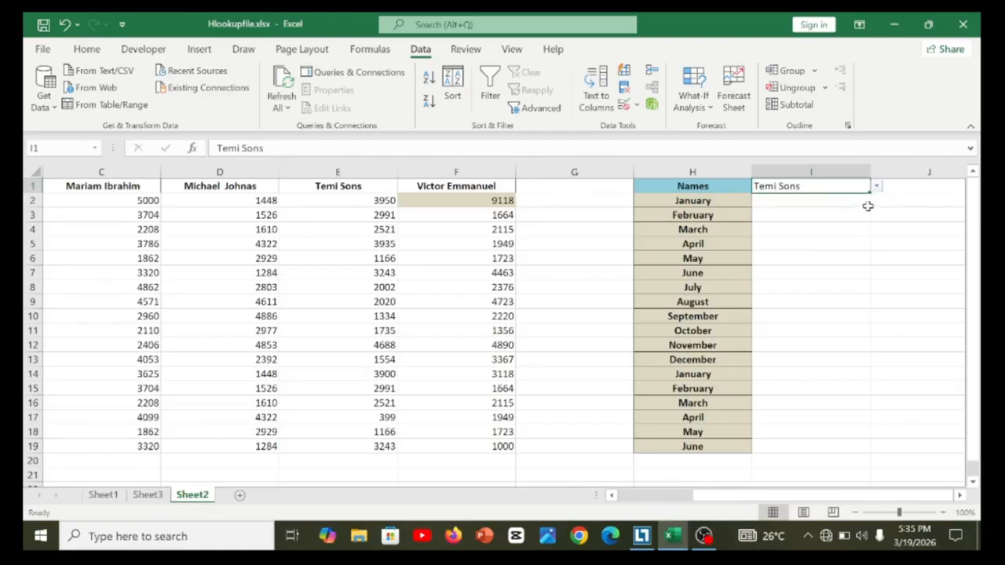
{"action": "left_click", "coordinate": [876, 186]}
{"action": "left_click", "coordinate": [814, 240]}
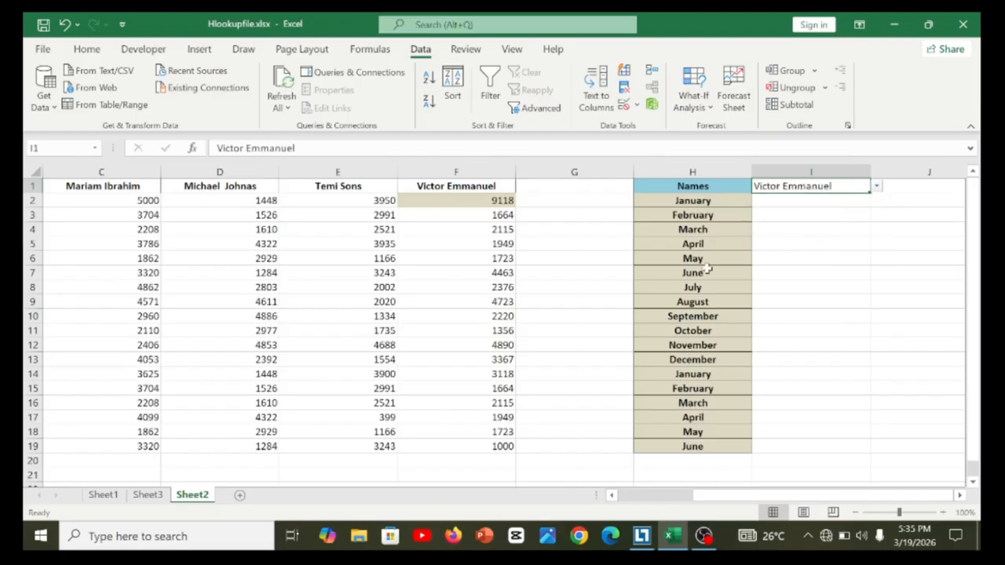
Step: Review the month list in column H below the Names header, from January in H2 to March in H16
{"action": "left_click", "coordinate": [767, 210]}
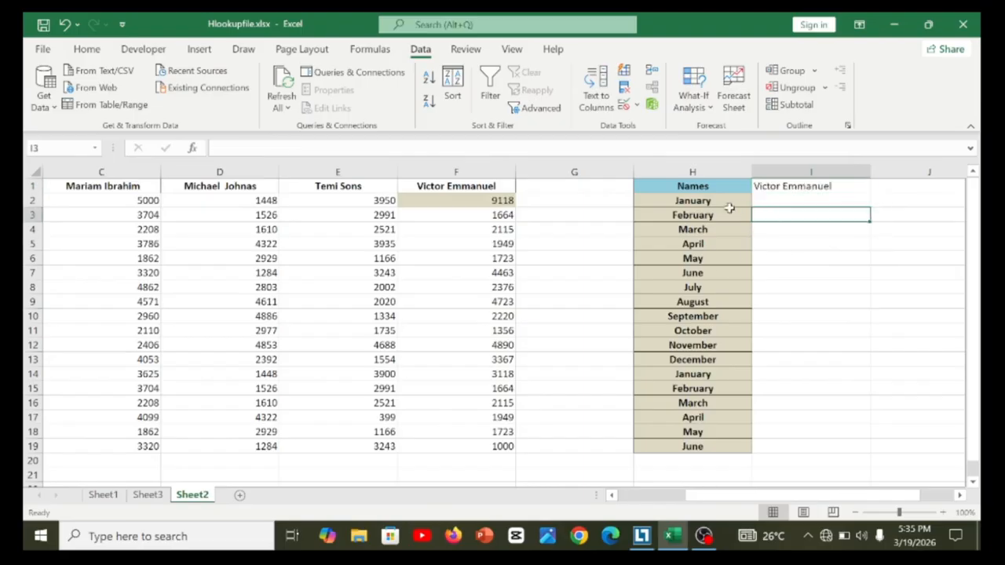
{"action": "left_click", "coordinate": [710, 212]}
{"action": "left_click", "coordinate": [707, 205]}
{"action": "key", "text": "Up"}
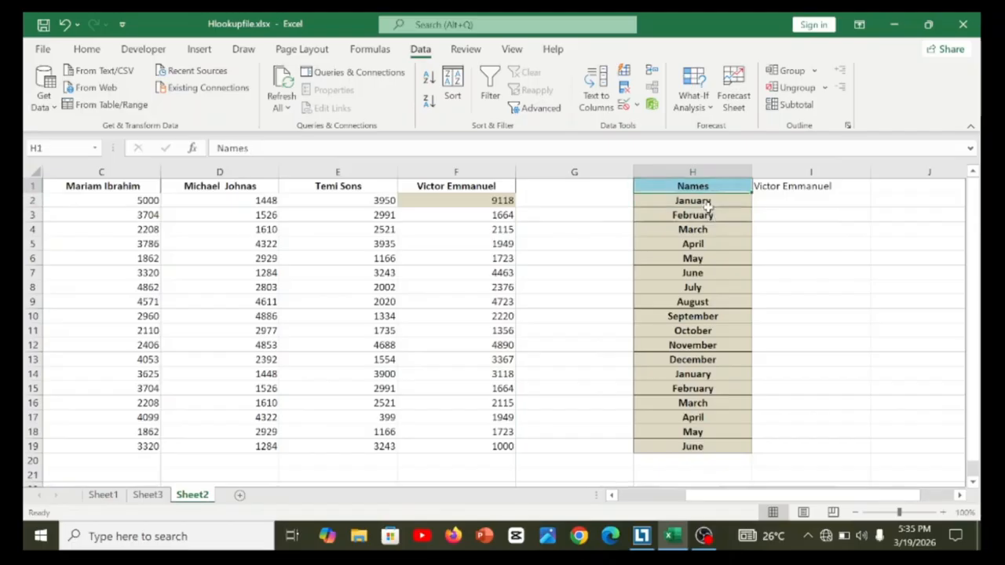
{"action": "key", "text": "Down"}
{"action": "key", "text": "Down"}
{"action": "key", "text": "Down"}
{"action": "key", "text": "Down"}
{"action": "key", "text": "Down"}
{"action": "key", "text": "Down"}
{"action": "key", "text": "Down"}
{"action": "key", "text": "Down"}
{"action": "key", "text": "Down"}
{"action": "key", "text": "Down"}
{"action": "key", "text": "Down"}
{"action": "key", "text": "Down"}
{"action": "key", "text": "Down"}
{"action": "key", "text": "Down"}
{"action": "key", "text": "Down"}
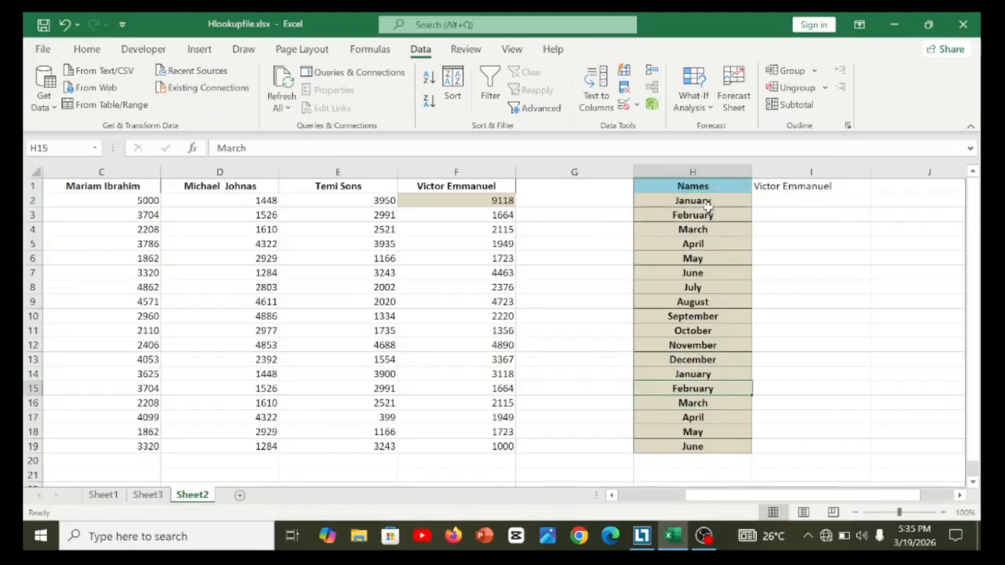
{"action": "key", "text": "Up"}
{"action": "key", "text": "Up"}
{"action": "key", "text": "Up"}
{"action": "key", "text": "Up"}
{"action": "key", "text": "Down"}
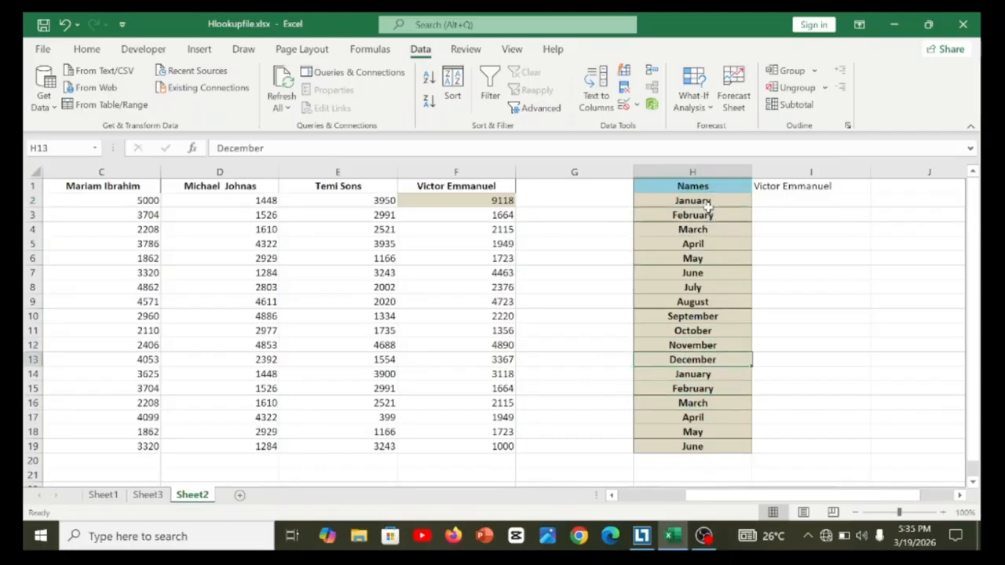
{"action": "key", "text": "Down"}
{"action": "key", "text": "Down"}
{"action": "key", "text": "Down"}
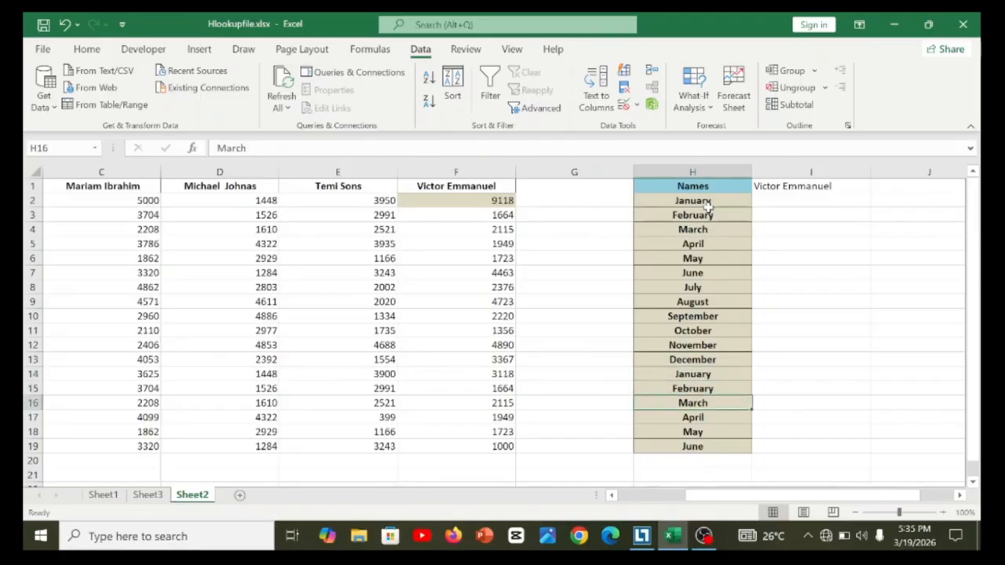
{"action": "key", "text": "Up"}
{"action": "key", "text": "Up"}
{"action": "key", "text": "Up"}
{"action": "key", "text": "Up"}
{"action": "key", "text": "Up"}
{"action": "key", "text": "Up"}
{"action": "key", "text": "Up"}
{"action": "key", "text": "Up"}
{"action": "key", "text": "Up"}
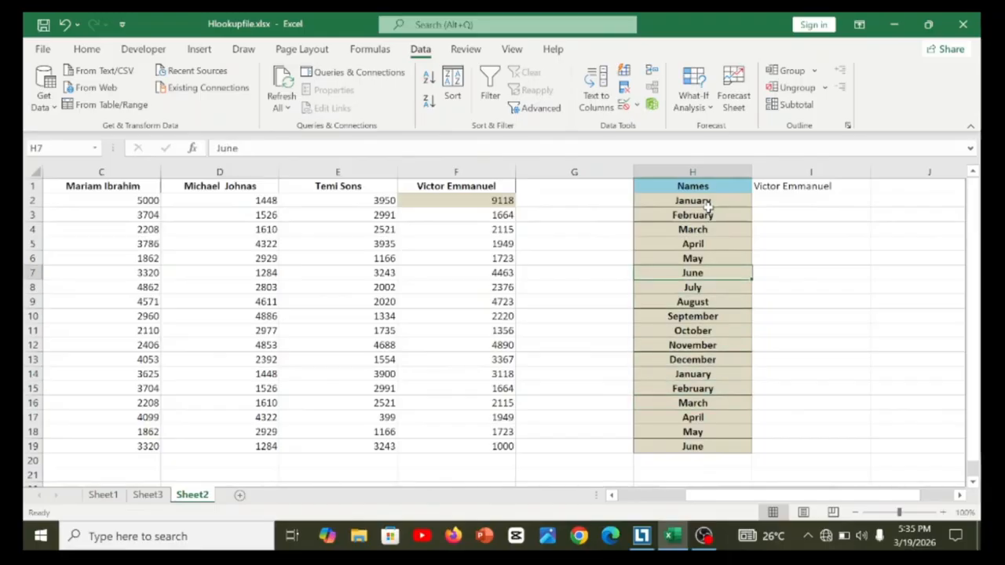
Step: Test the I1 drop-down again by switching between the first and third names in the list
{"action": "left_click", "coordinate": [792, 200]}
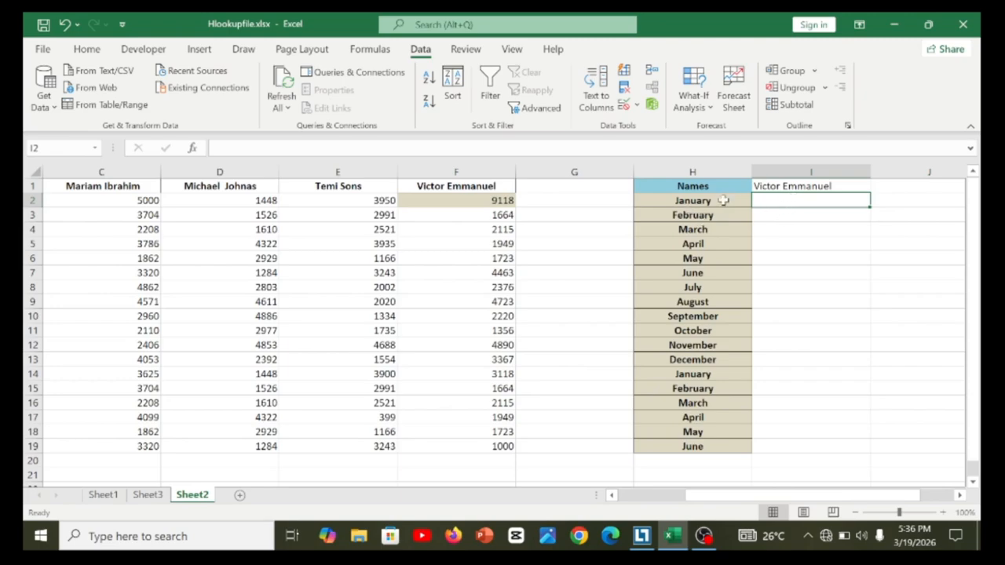
{"action": "left_click", "coordinate": [781, 186]}
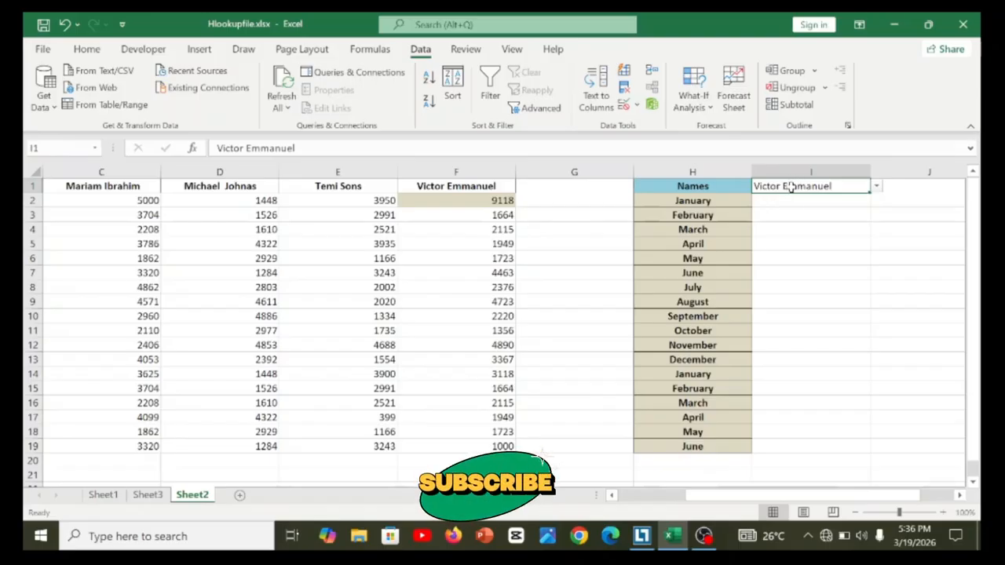
{"action": "left_click", "coordinate": [876, 186]}
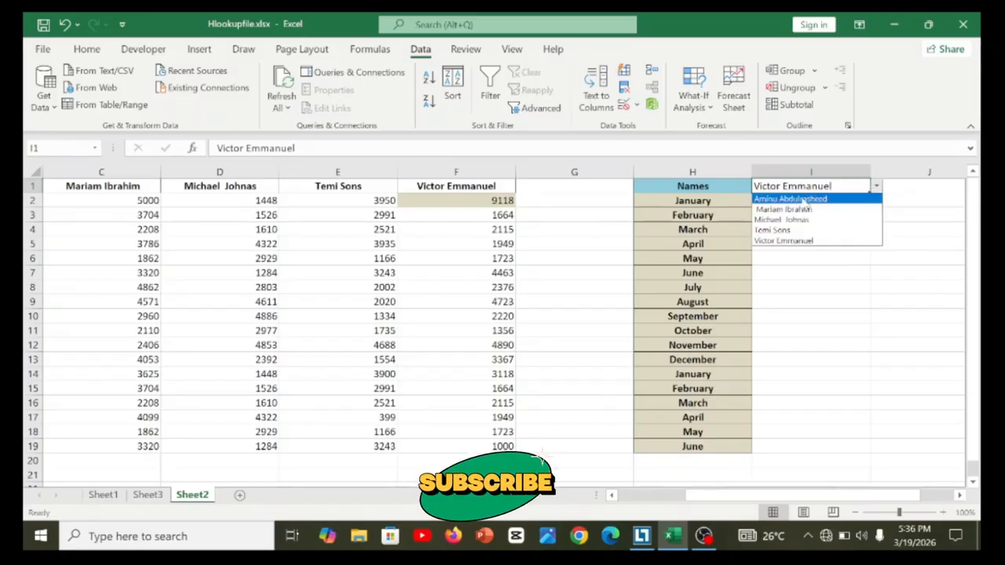
{"action": "left_click", "coordinate": [805, 201]}
{"action": "left_click", "coordinate": [876, 186]}
{"action": "left_click", "coordinate": [816, 221]}
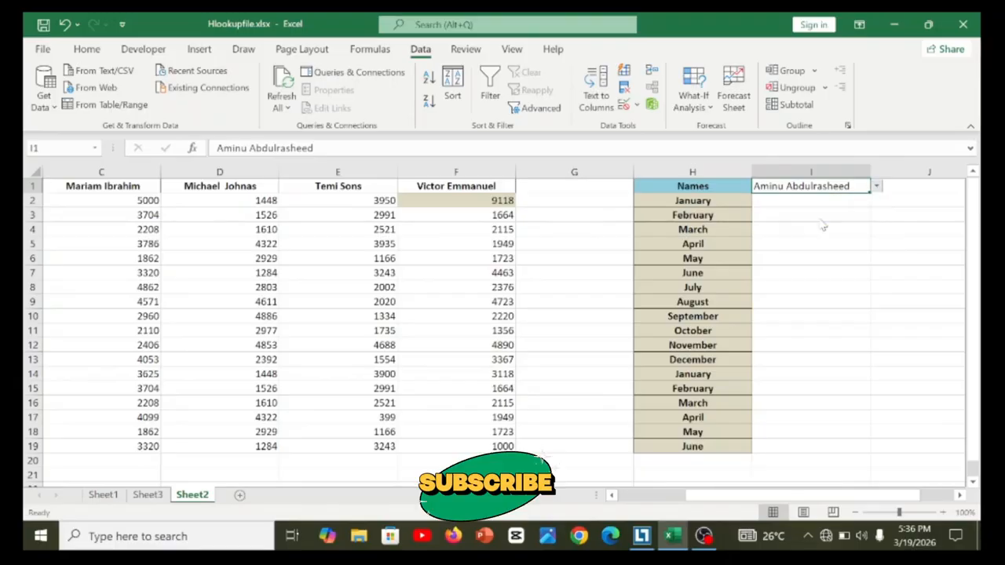
{"action": "left_click", "coordinate": [875, 186]}
{"action": "left_click", "coordinate": [808, 201]}
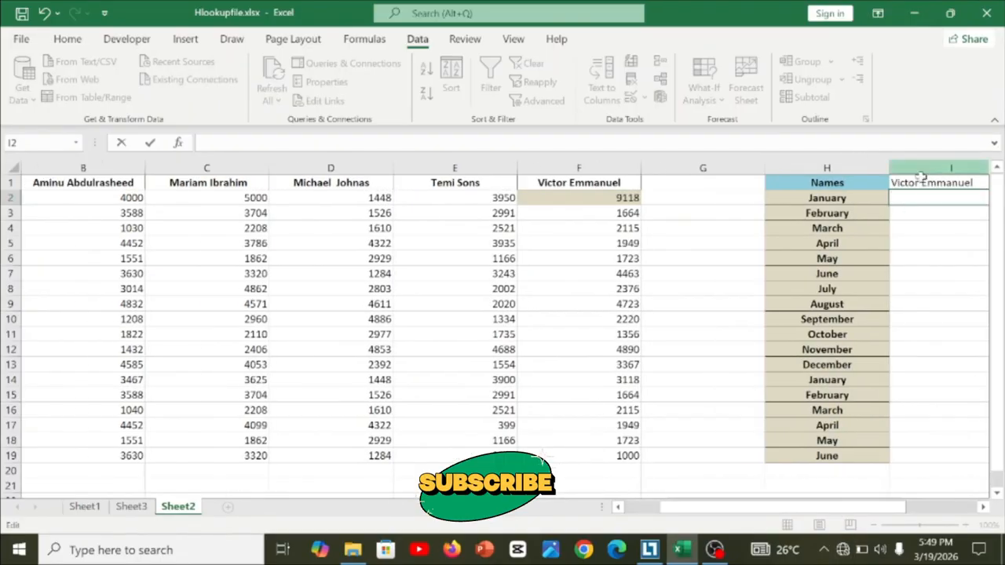
Step: Start an HLOOKUP formula in cell I2 with the selected name in I1 as the lookup value
{"action": "type", "text": "hl"}
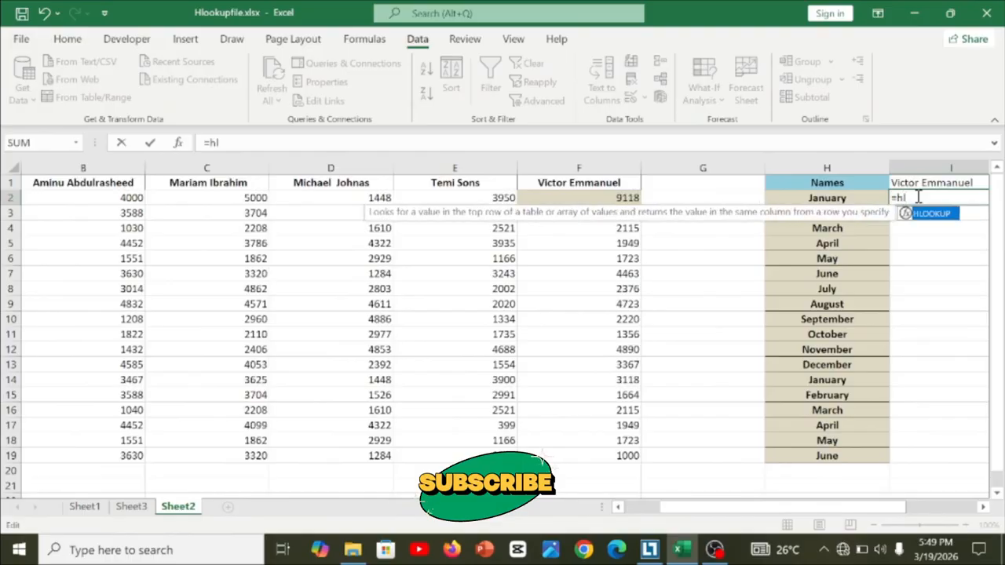
{"action": "key", "text": "Tab"}
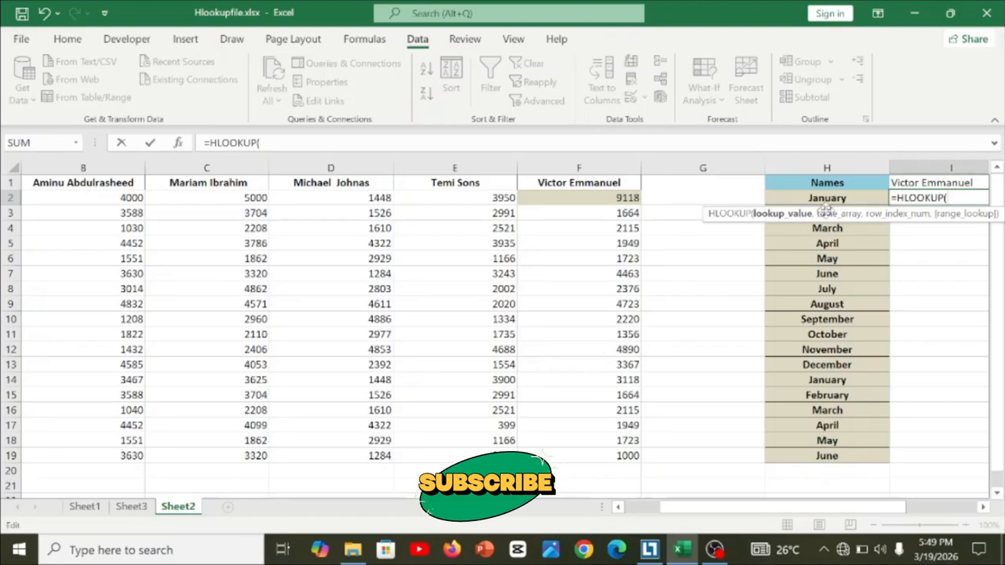
{"action": "left_click", "coordinate": [915, 182]}
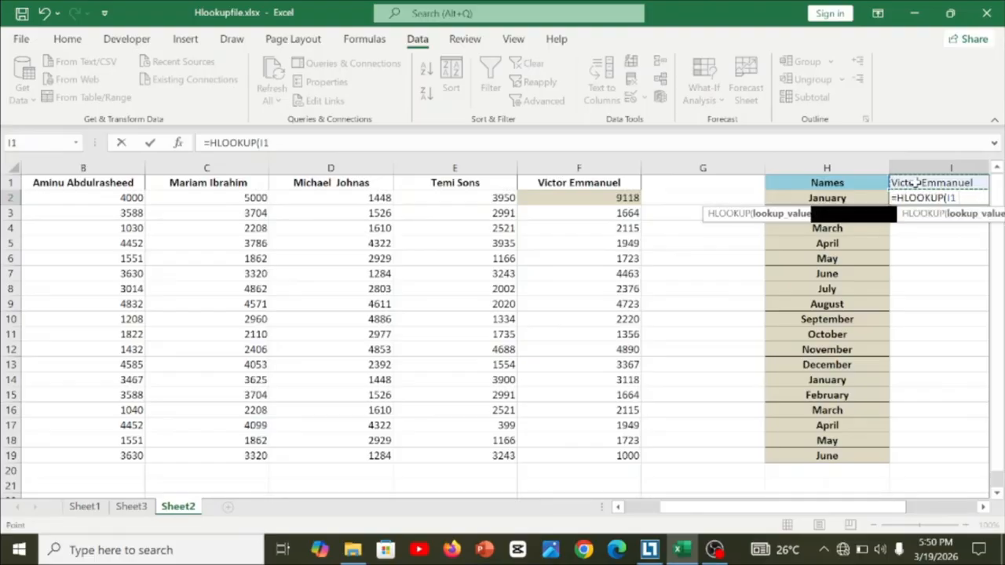
{"action": "type", "text": ","}
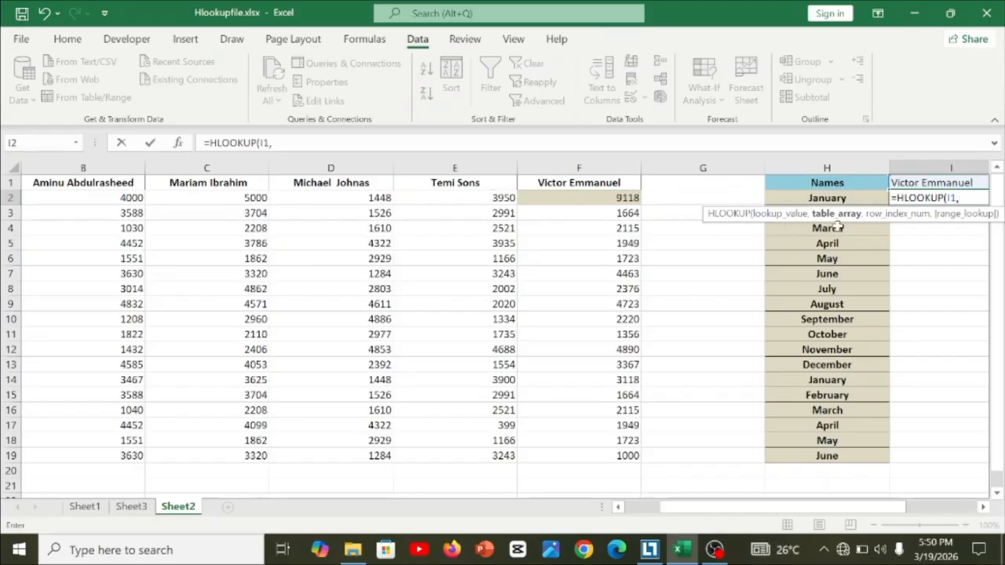
Step: Set the table array of the HLOOKUP formula to A1:F19, covering the months, names and amounts
{"action": "left_click", "coordinate": [372, 196]}
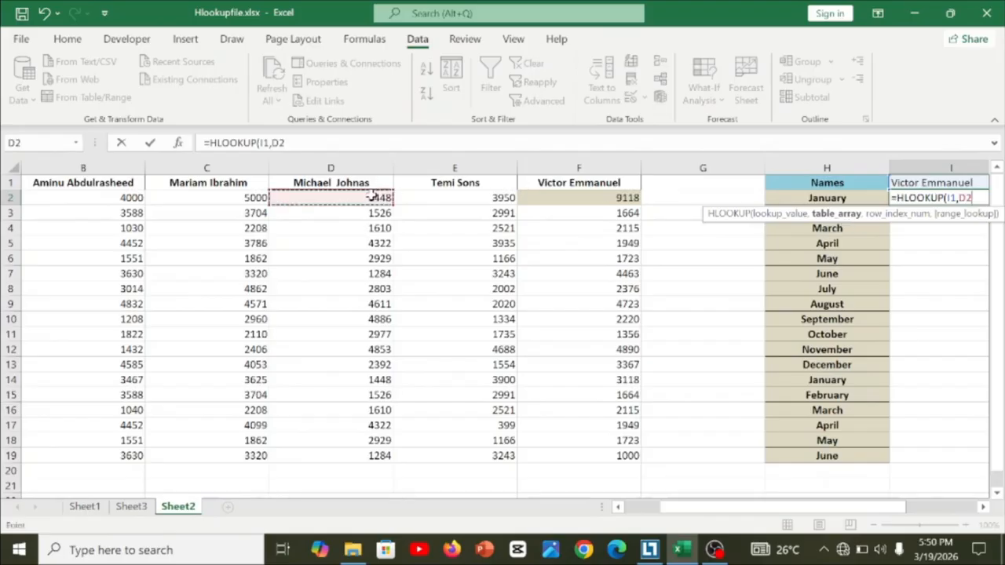
{"action": "key", "text": "Left"}
{"action": "key", "text": "Left"}
{"action": "key", "text": "Left"}
{"action": "key", "text": "Up"}
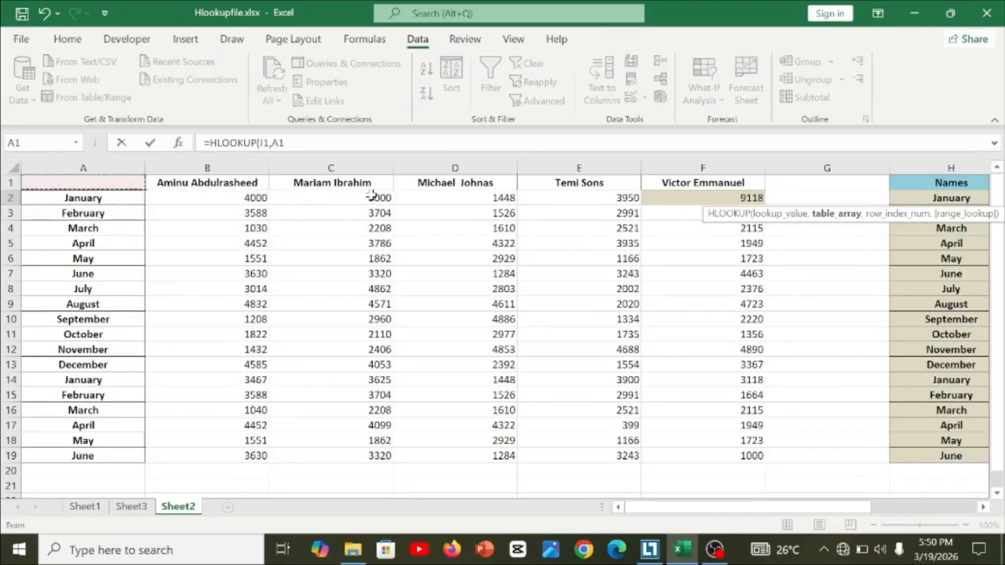
{"action": "key", "text": "shift+Right"}
{"action": "key", "text": "shift+Right"}
{"action": "key", "text": "shift+Right"}
{"action": "key", "text": "shift+Right"}
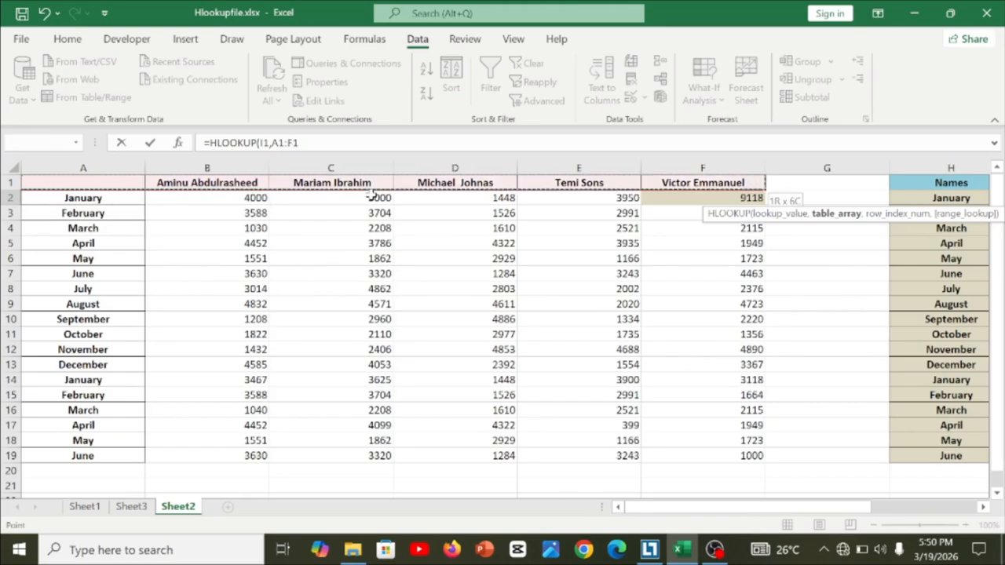
{"action": "key", "text": "shift+Down"}
{"action": "key", "text": "ctrl+shift+Down"}
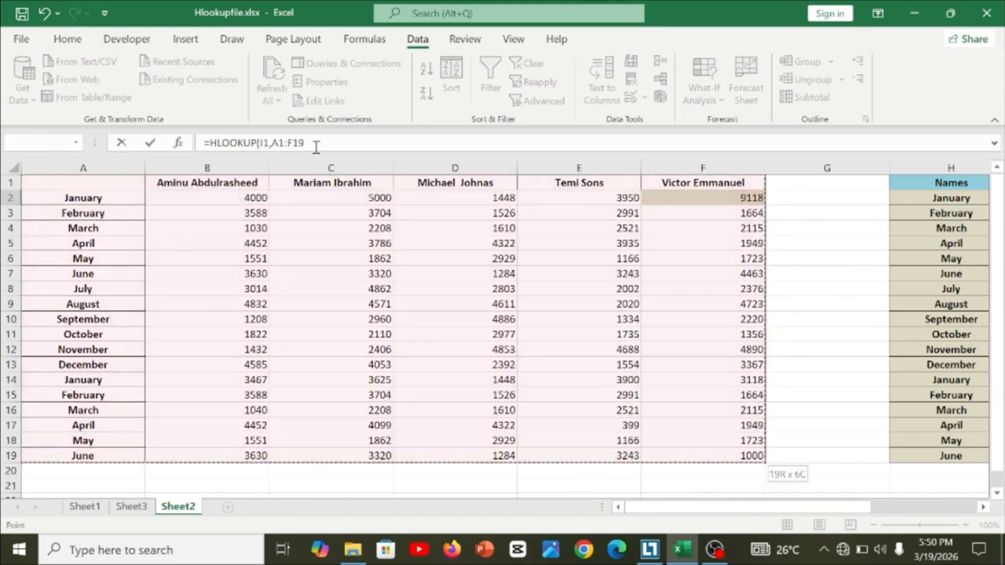
Step: Set the HLOOKUP formula's row index number to 2 and its range lookup to FALSE for an exact match
{"action": "type", "text": ",2"}
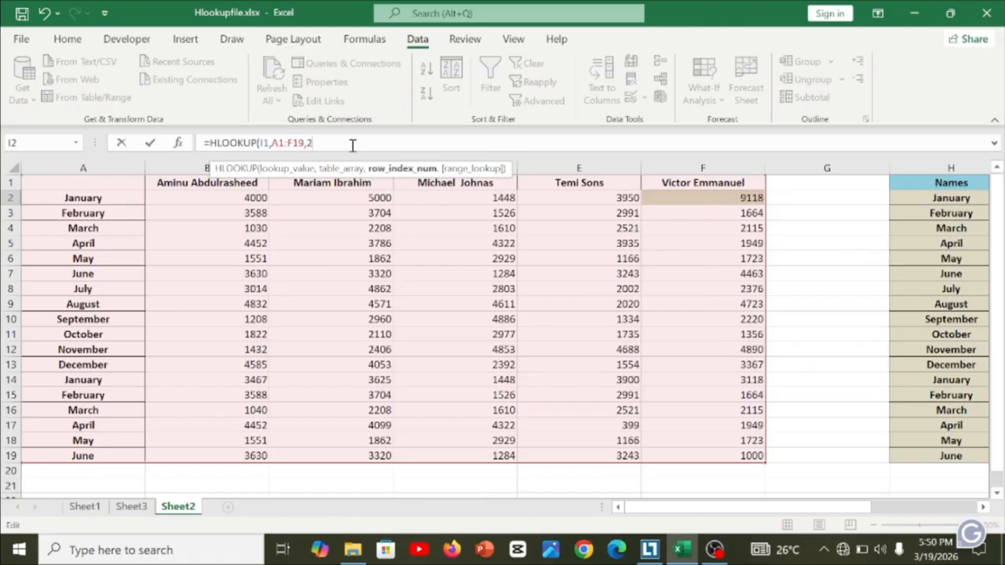
{"action": "type", "text": ","}
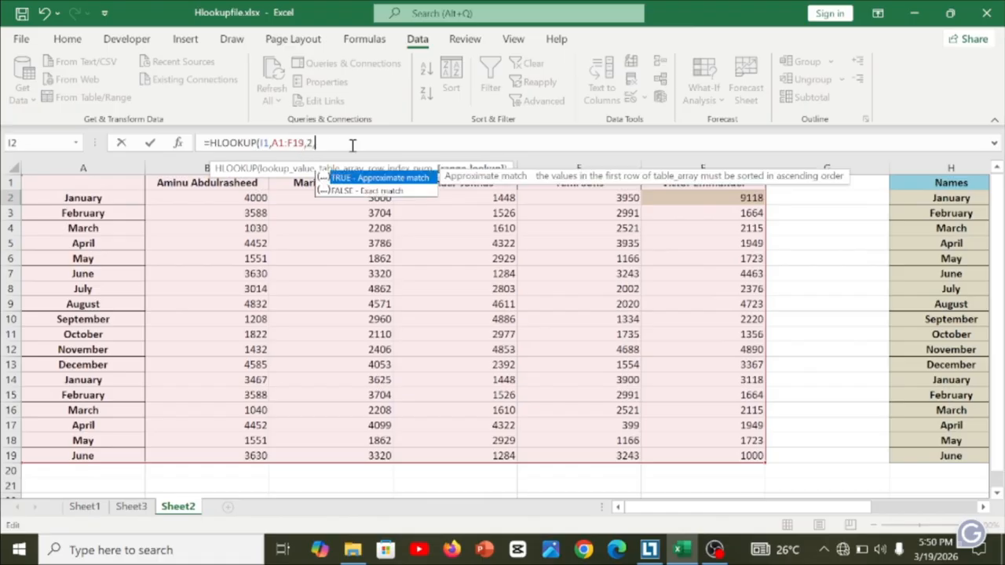
{"action": "key", "text": "Down"}
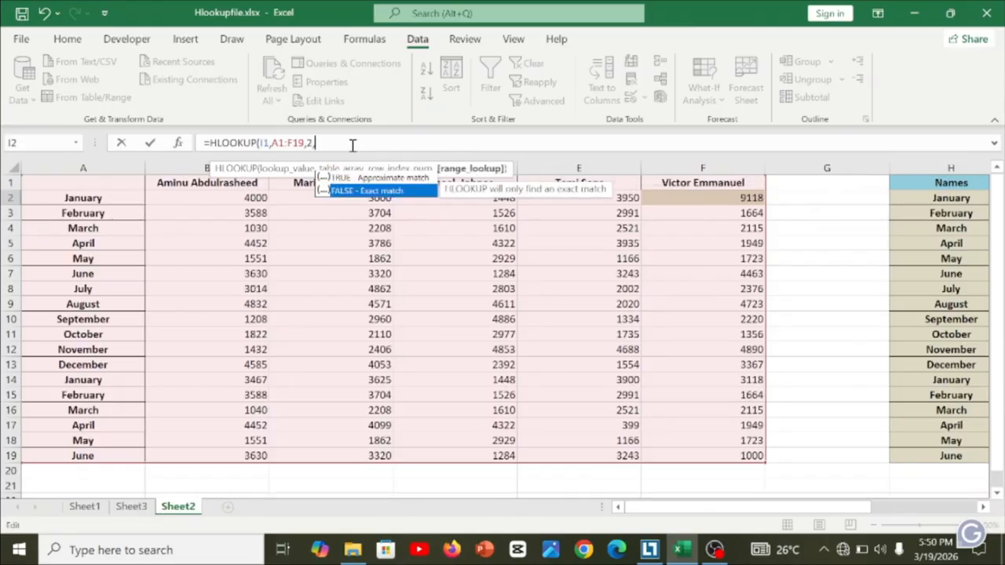
{"action": "key", "text": "Tab"}
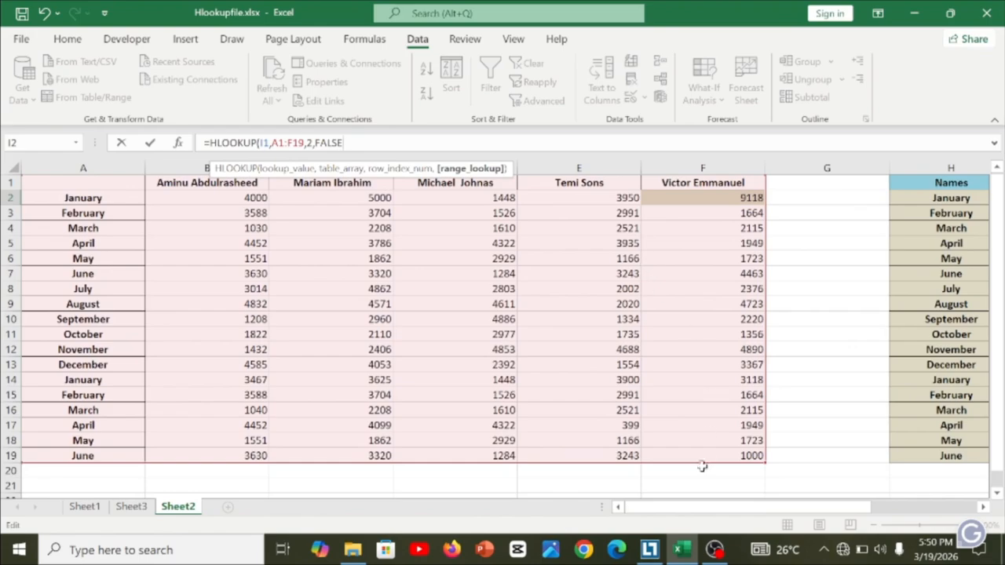
Step: Make the lookup value of the HLOOKUP formula in I2 an absolute reference, $I$1
{"action": "left_click_drag", "start_coordinate": [705, 509], "coordinate": [774, 511]}
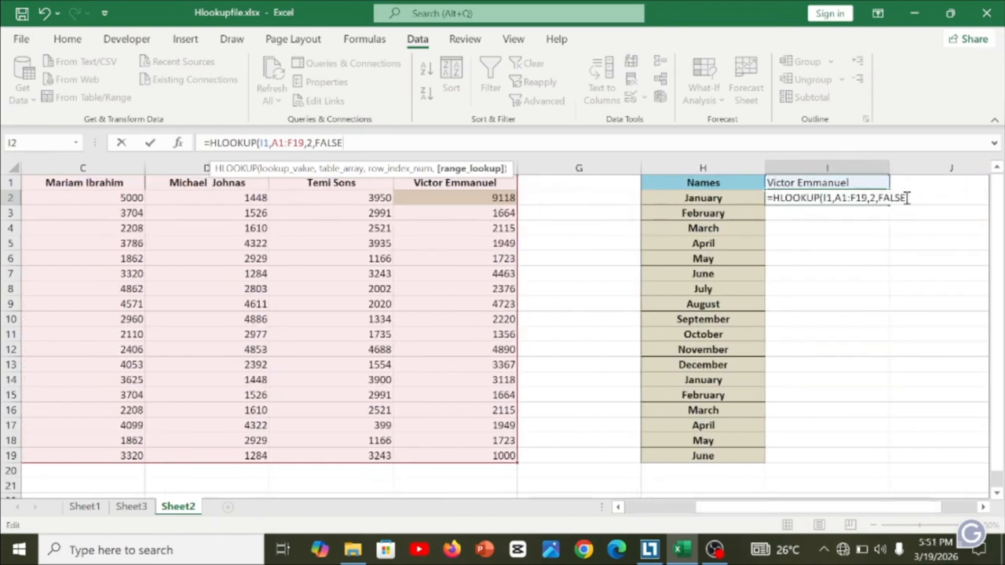
{"action": "left_click", "coordinate": [832, 197]}
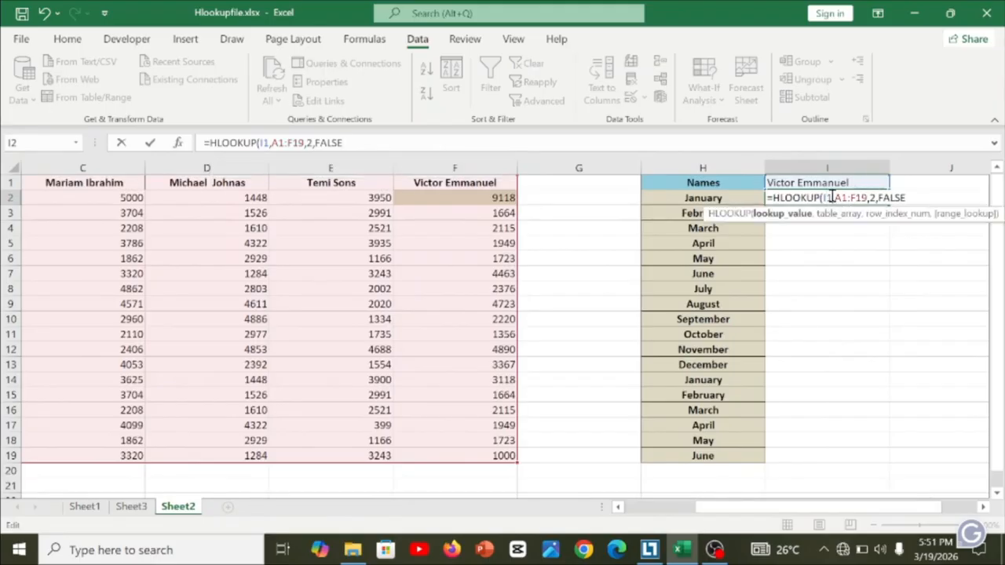
{"action": "type", "text": "$I"}
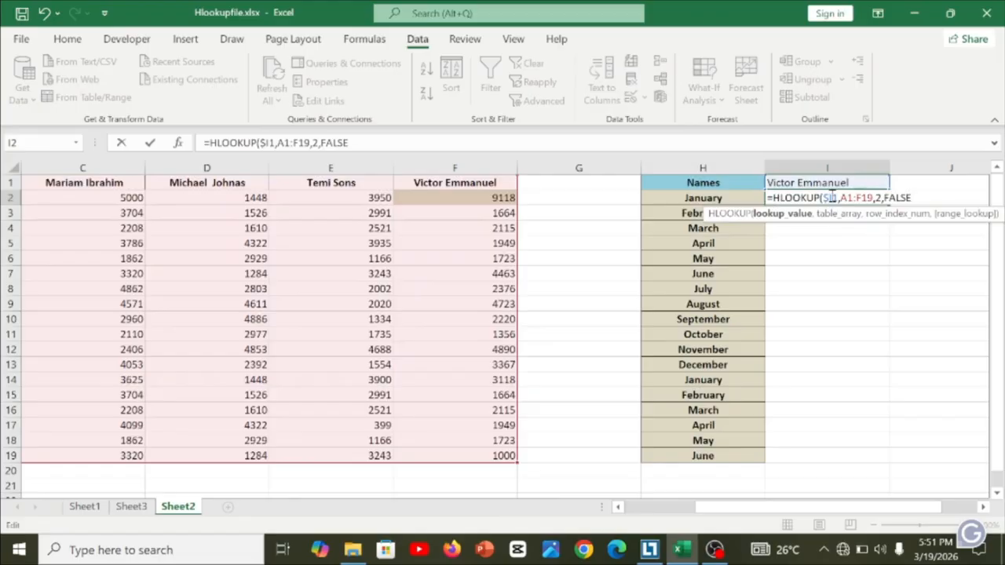
{"action": "type", "text": "$"}
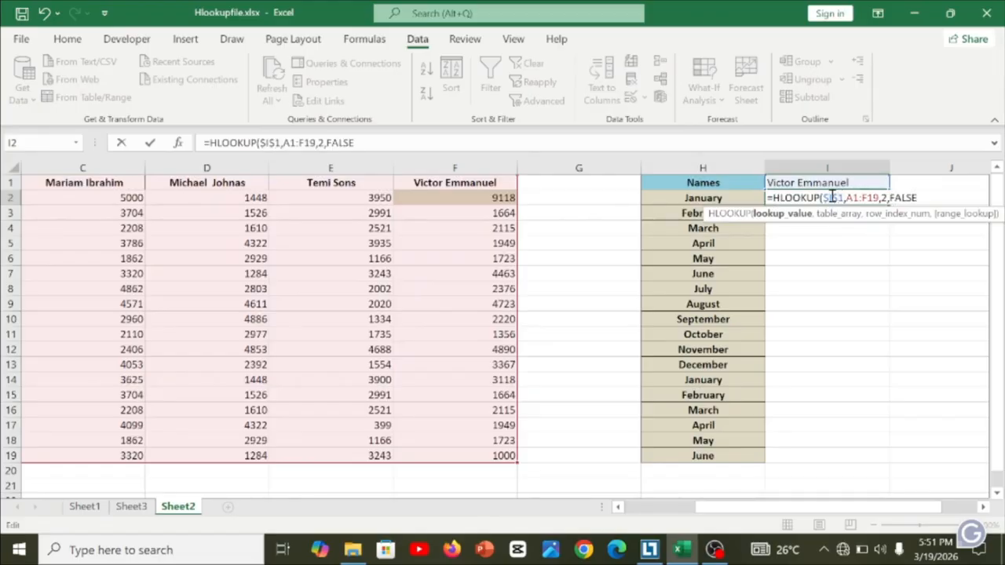
Step: Make the table array of the HLOOKUP formula an absolute range, $A$1:$F$19
{"action": "key", "text": "Right"}
{"action": "key", "text": "Right"}
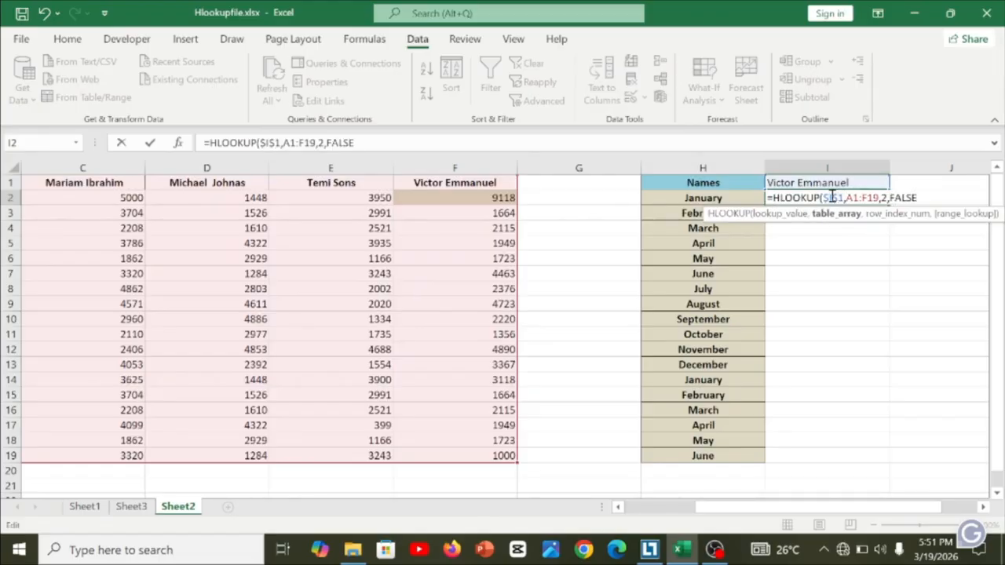
{"action": "type", "text": "$I"}
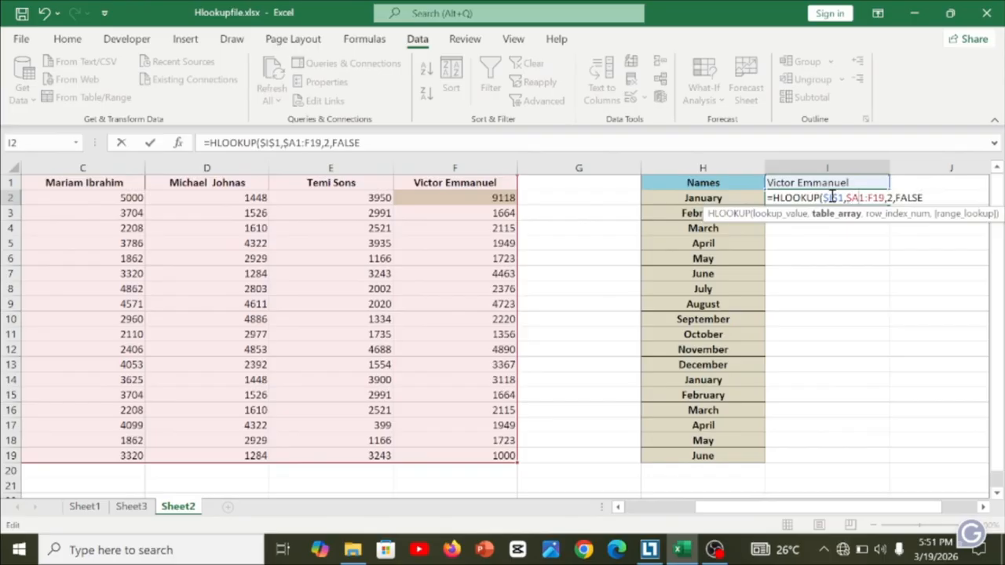
{"action": "type", "text": "$1,"}
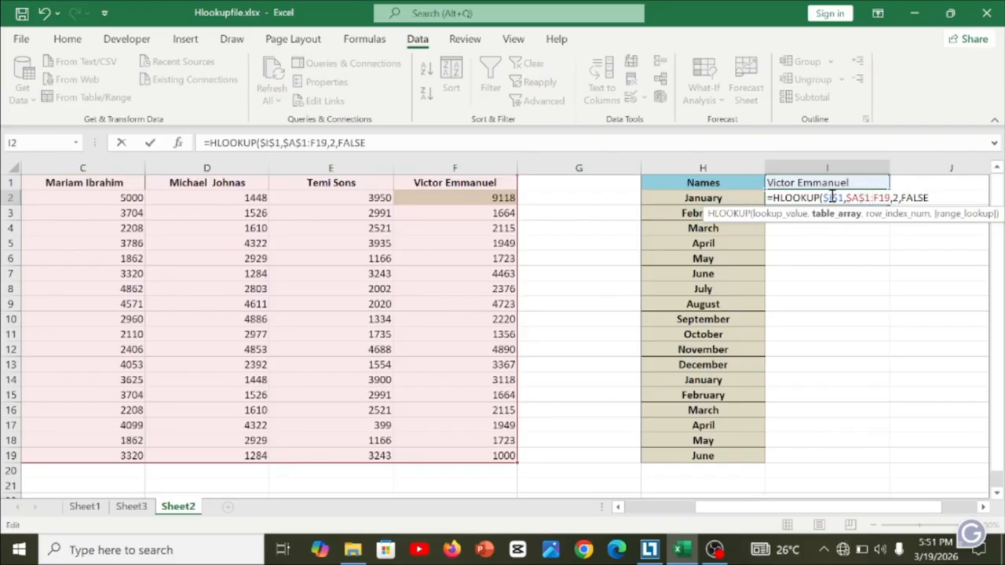
{"action": "type", "text": "$A"}
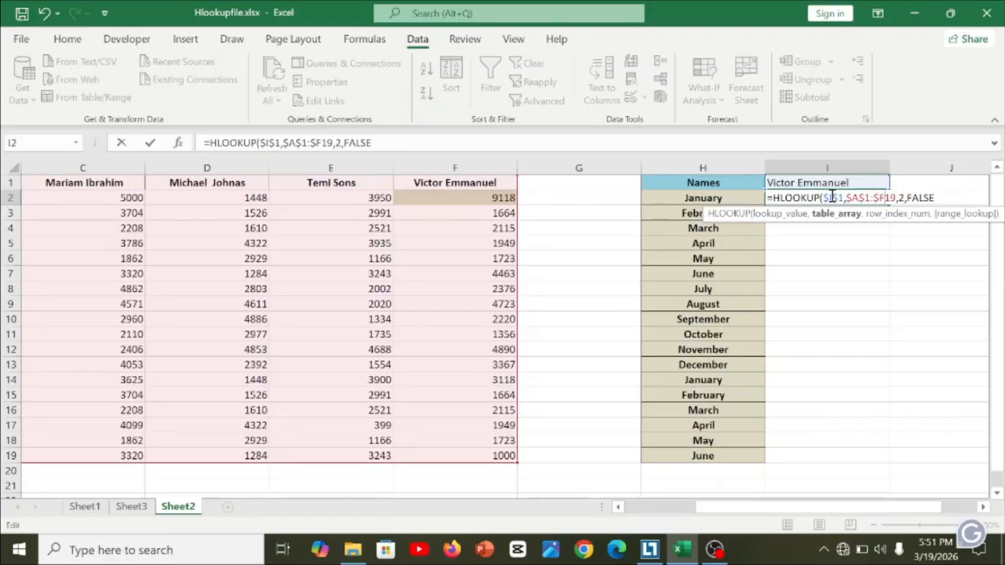
{"action": "type", "text": "$"}
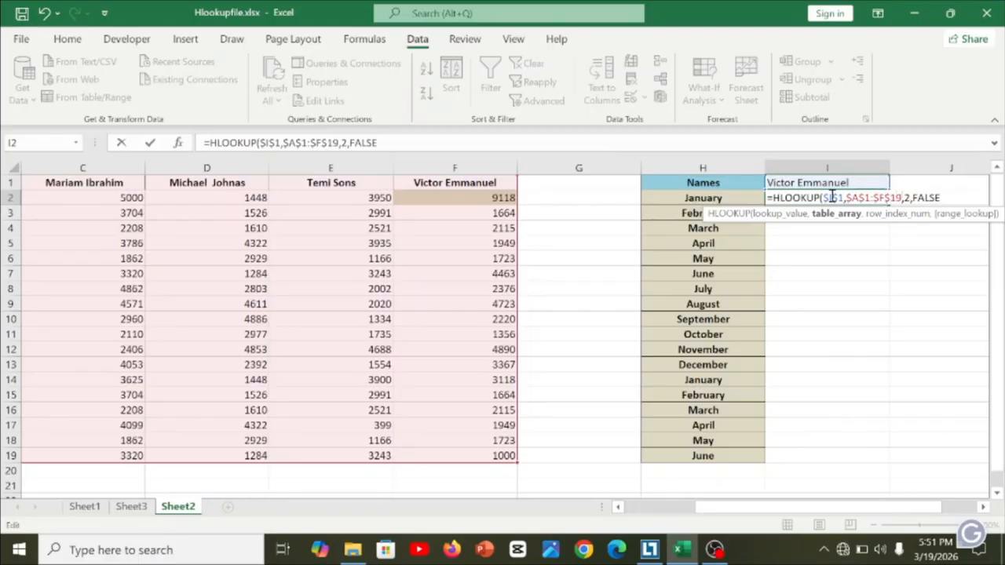
Step: Close the HLOOKUP formula with its final parenthesis and enter it in cell I2
{"action": "key", "text": "Right"}
{"action": "key", "text": "Right"}
{"action": "key", "text": "Right"}
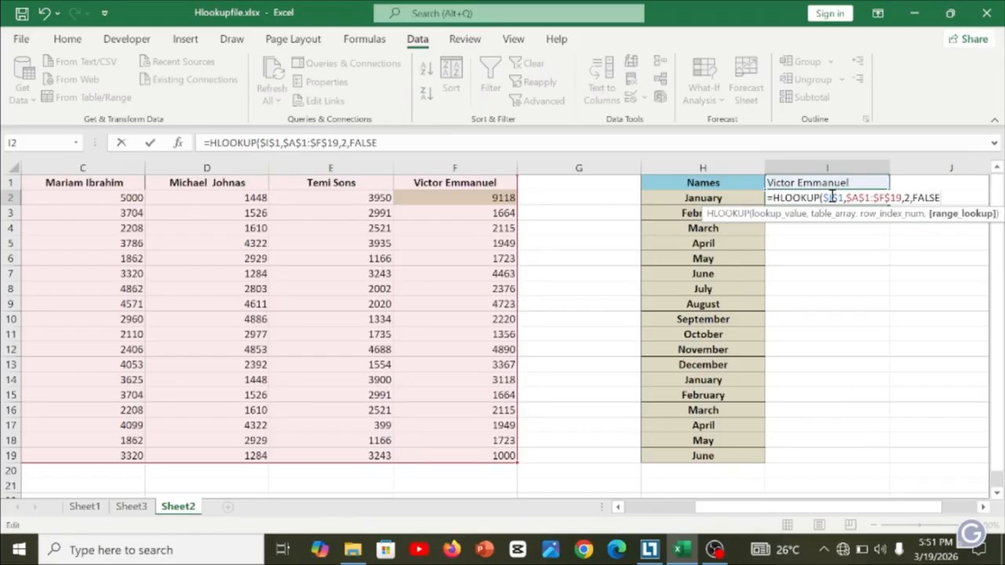
{"action": "type", "text": ")"}
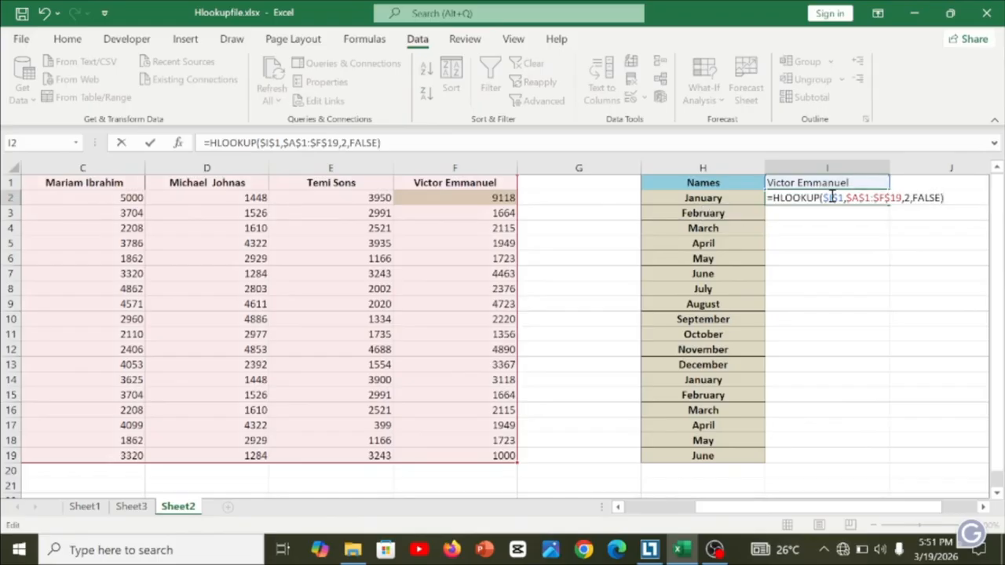
{"action": "key", "text": "ctrl+Return"}
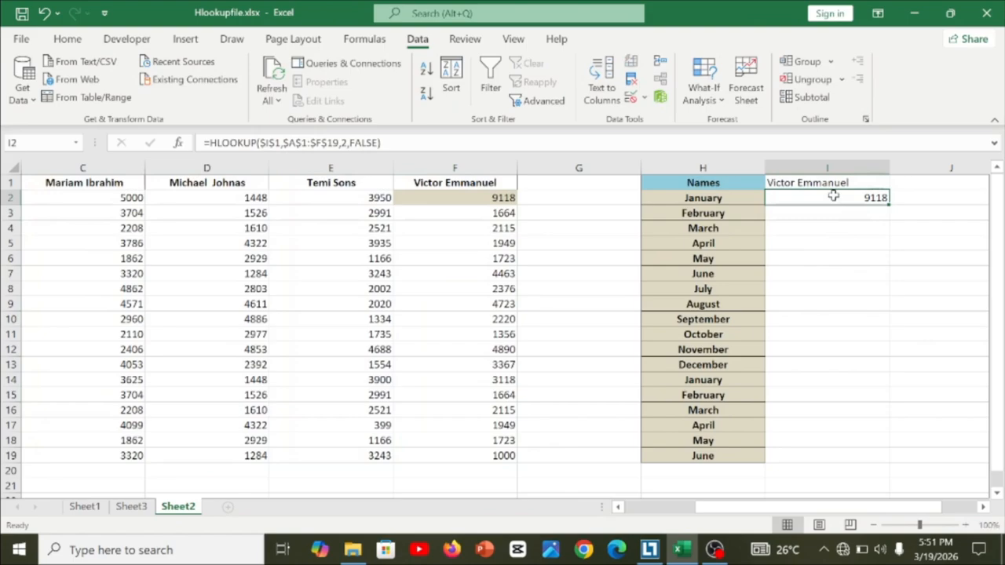
Step: Reopen the HLOOKUP formula in I2 to review its arguments and leave it unedited
{"action": "left_click", "coordinate": [361, 139]}
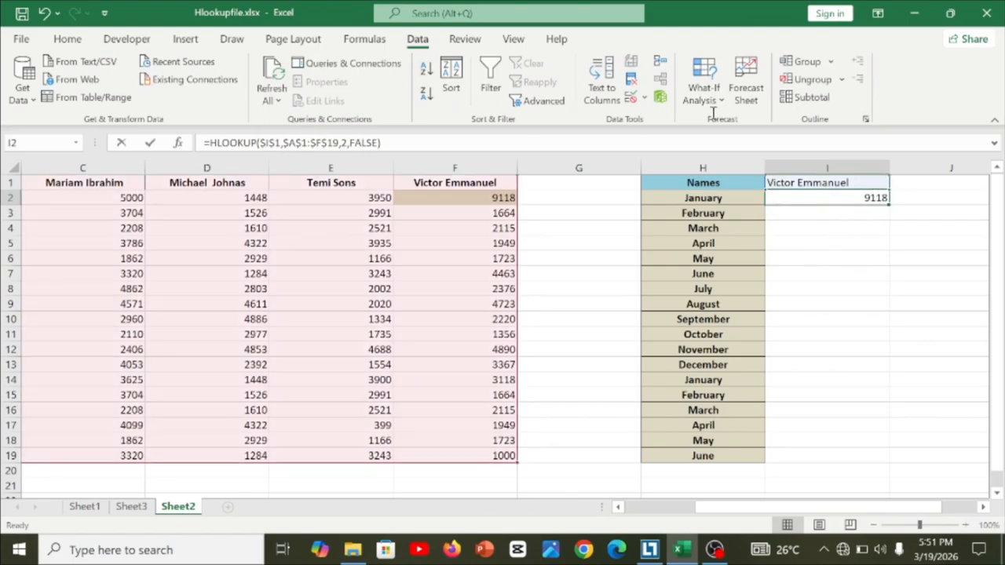
{"action": "left_click", "coordinate": [784, 197]}
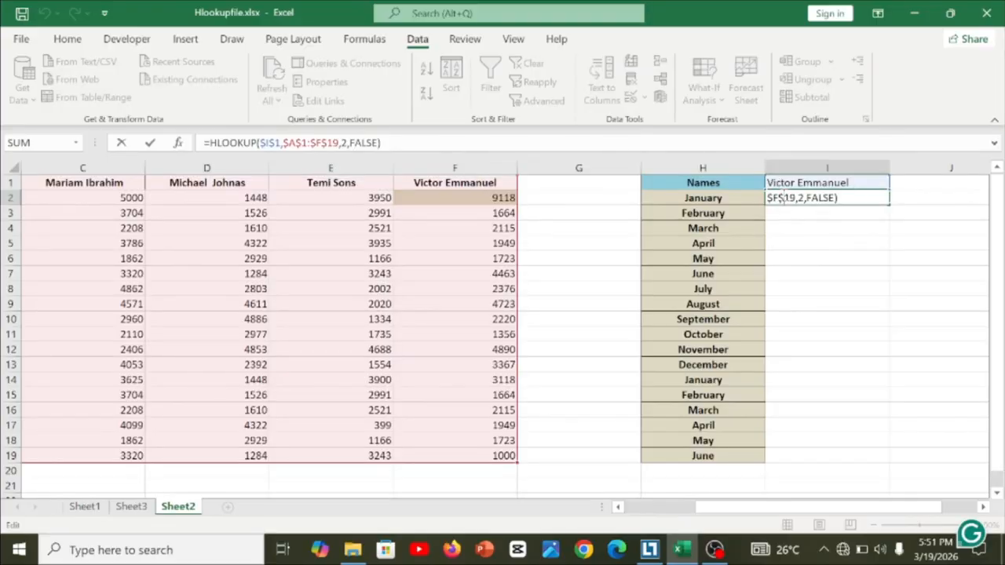
{"action": "left_click", "coordinate": [776, 197]}
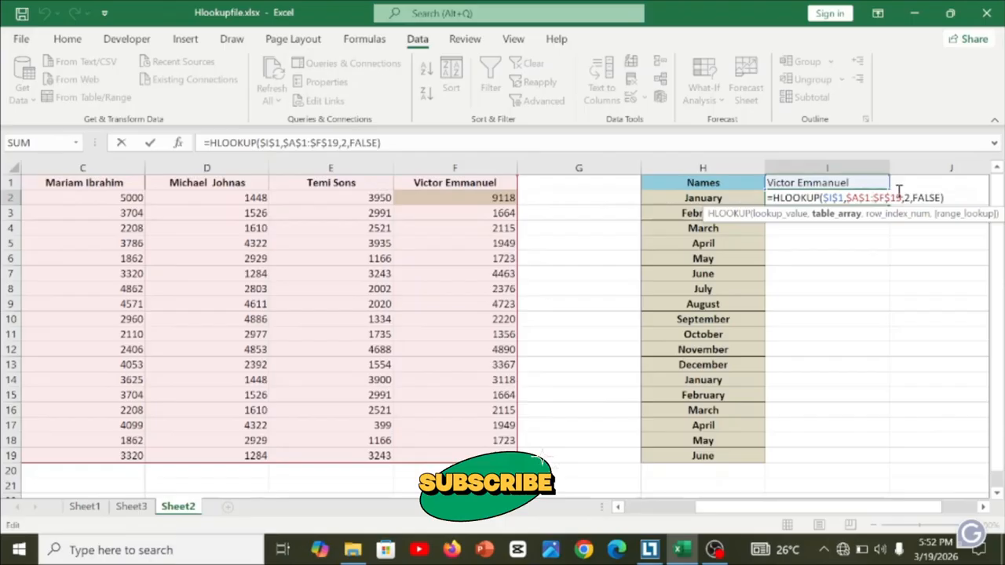
{"action": "left_click", "coordinate": [951, 196]}
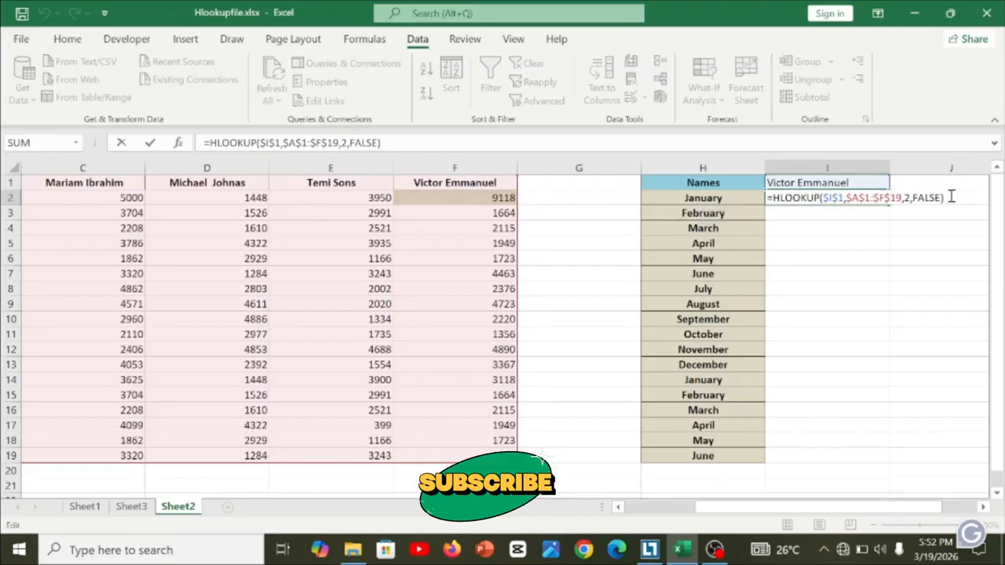
{"action": "key", "text": "Return"}
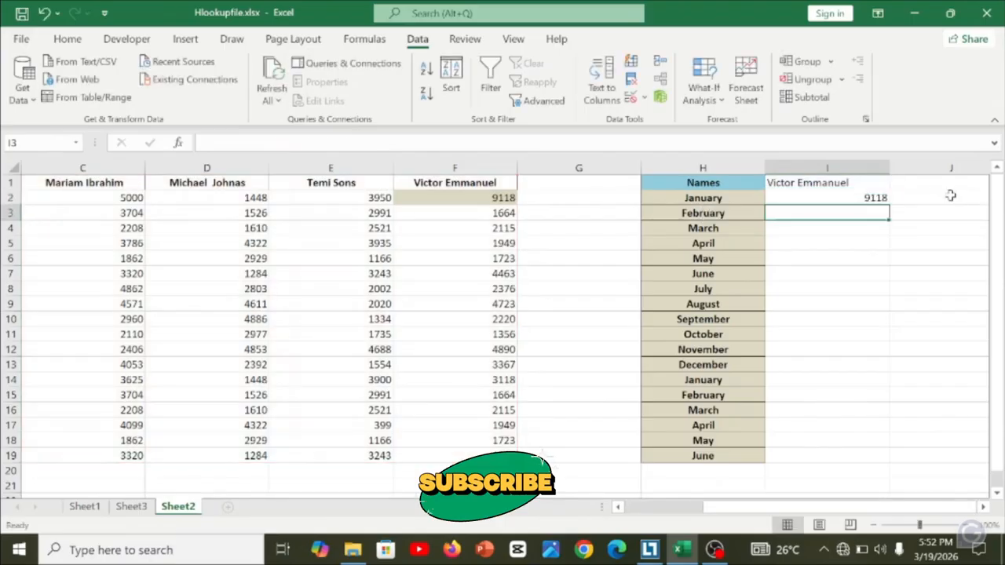
Step: Trace row 2 from I2 back through the January amounts and return to compare them with the HLOOKUP result
{"action": "left_click", "coordinate": [780, 197]}
{"action": "key", "text": "Left"}
{"action": "key", "text": "Left"}
{"action": "key", "text": "Left"}
{"action": "key", "text": "Left"}
{"action": "key", "text": "Left"}
{"action": "key", "text": "Left"}
{"action": "key", "text": "Left"}
{"action": "key", "text": "Left"}
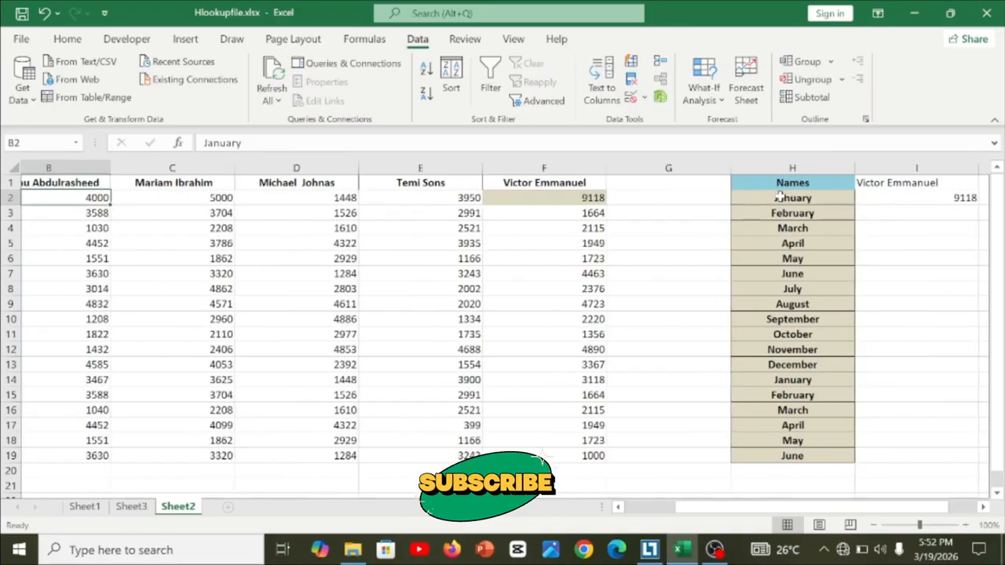
{"action": "key", "text": "Right"}
{"action": "key", "text": "Right"}
{"action": "key", "text": "Right"}
{"action": "key", "text": "Right"}
{"action": "key", "text": "Right"}
{"action": "key", "text": "Right"}
{"action": "key", "text": "Right"}
{"action": "key", "text": "Right"}
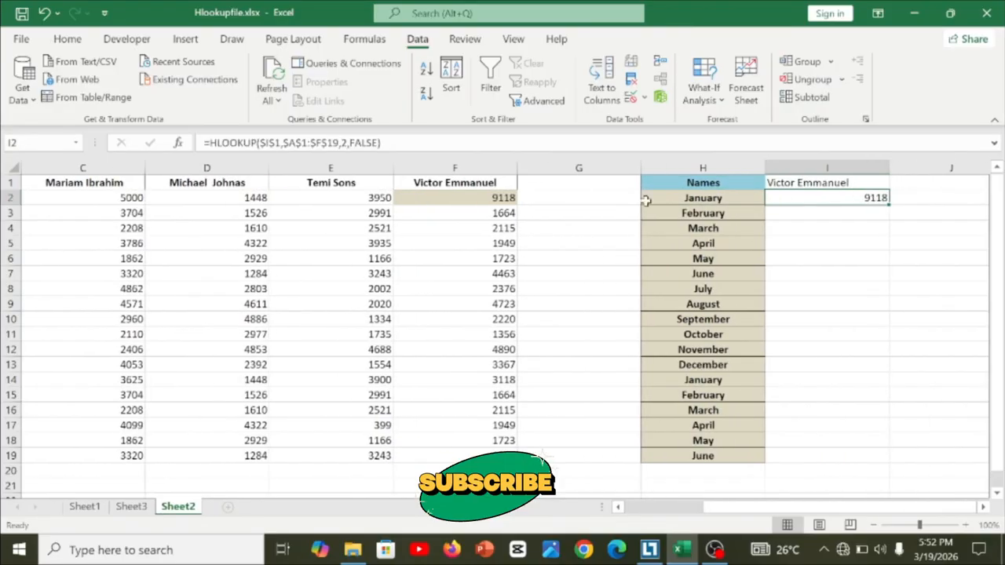
{"action": "left_click", "coordinate": [708, 204]}
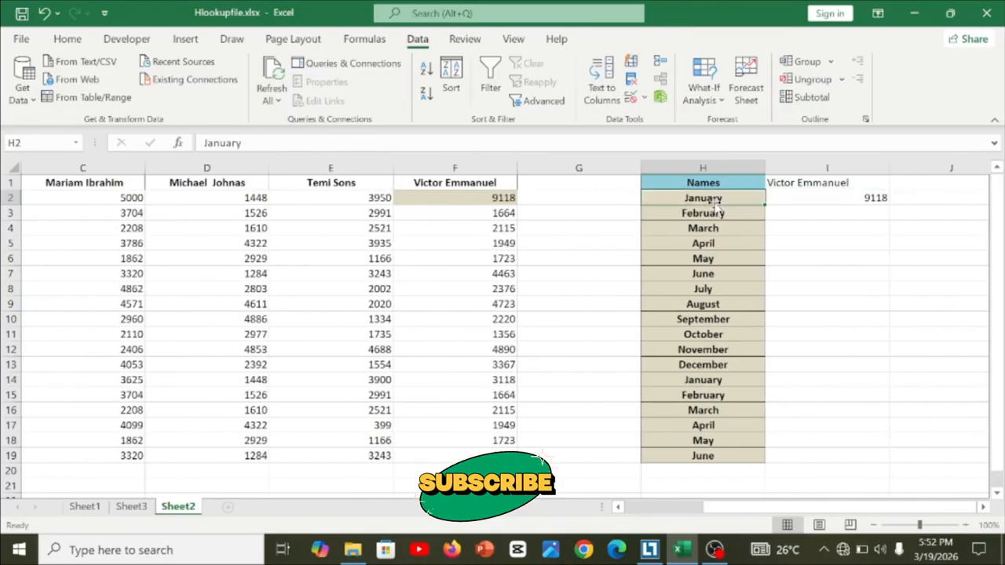
{"action": "left_click", "coordinate": [813, 198]}
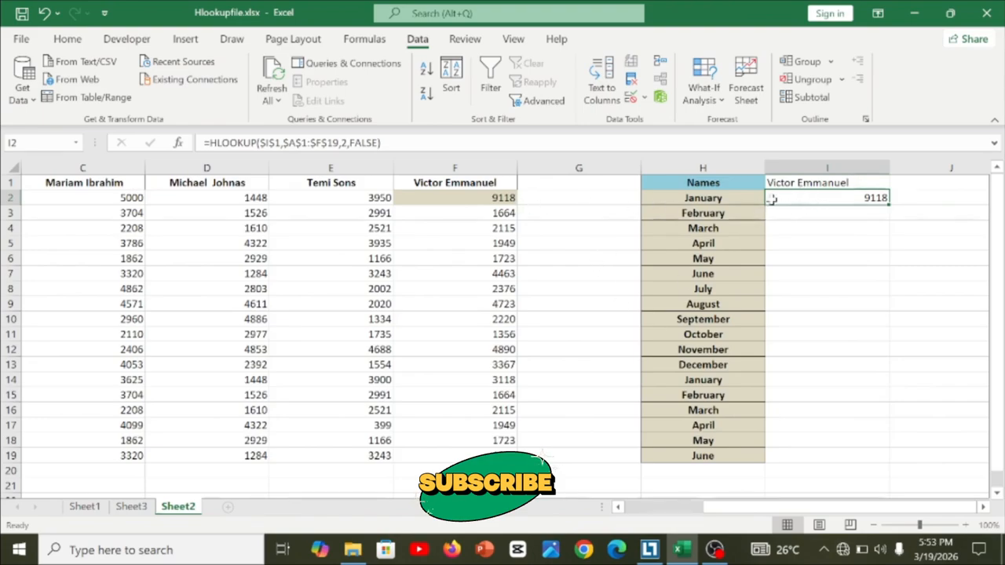
Step: Test the I2 lookup by choosing the first and the third names in the I1 drop-down
{"action": "left_click", "coordinate": [857, 181]}
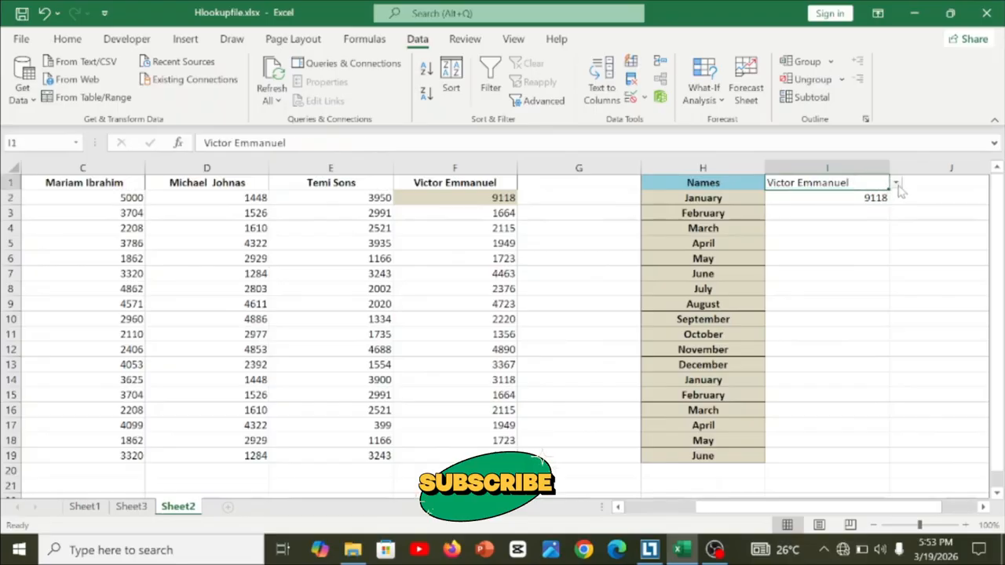
{"action": "left_click", "coordinate": [895, 182]}
{"action": "left_click", "coordinate": [809, 197]}
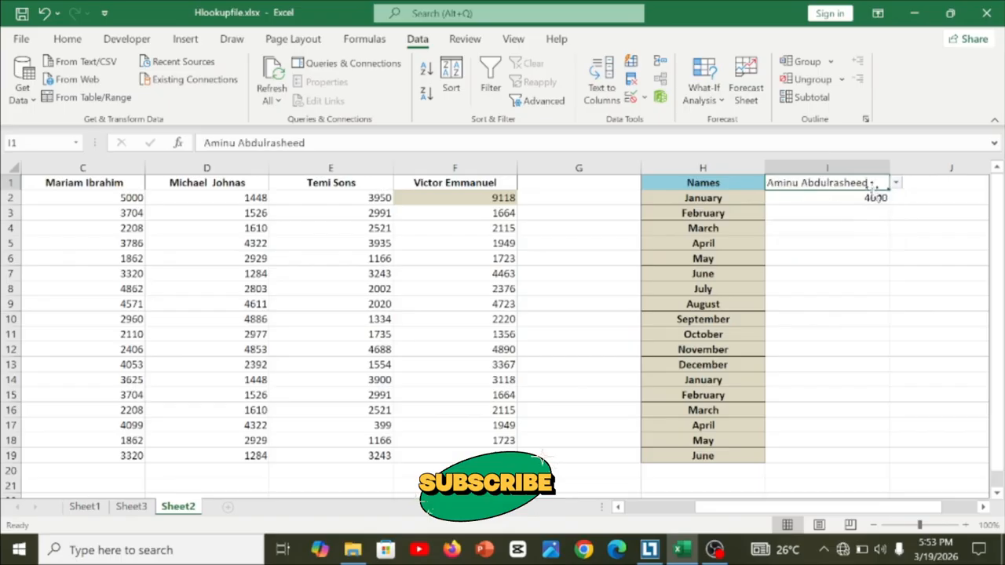
{"action": "left_click", "coordinate": [895, 182]}
{"action": "left_click", "coordinate": [856, 219]}
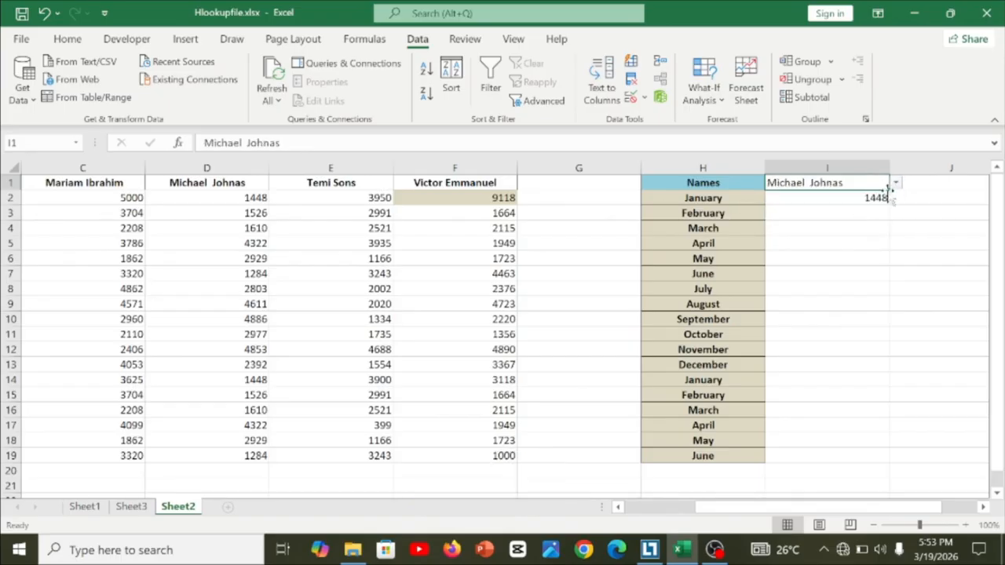
{"action": "left_click", "coordinate": [895, 182]}
{"action": "left_click", "coordinate": [816, 219]}
Step: Choose the last name in the I1 drop-down and compare the I2 result with that person's January amount in F2
{"action": "left_click", "coordinate": [468, 199]}
{"action": "left_click", "coordinate": [841, 183]}
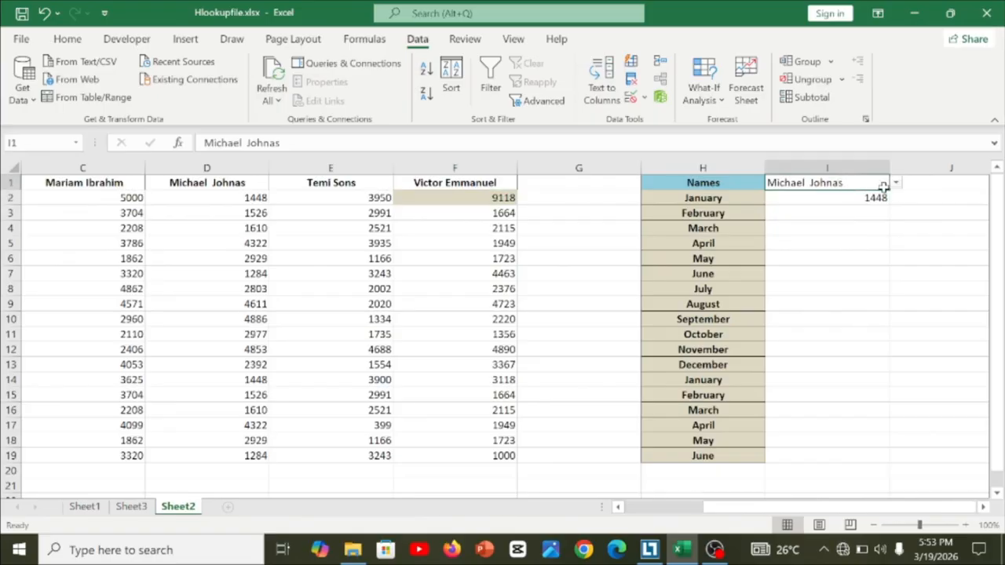
{"action": "left_click", "coordinate": [895, 182]}
{"action": "left_click", "coordinate": [836, 241]}
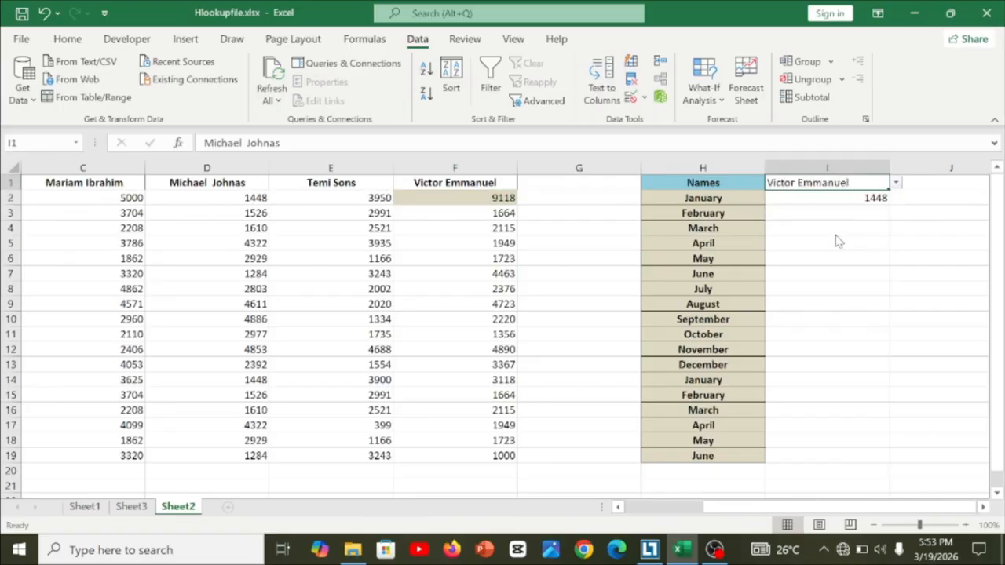
{"action": "left_click", "coordinate": [874, 198]}
{"action": "left_click", "coordinate": [494, 201]}
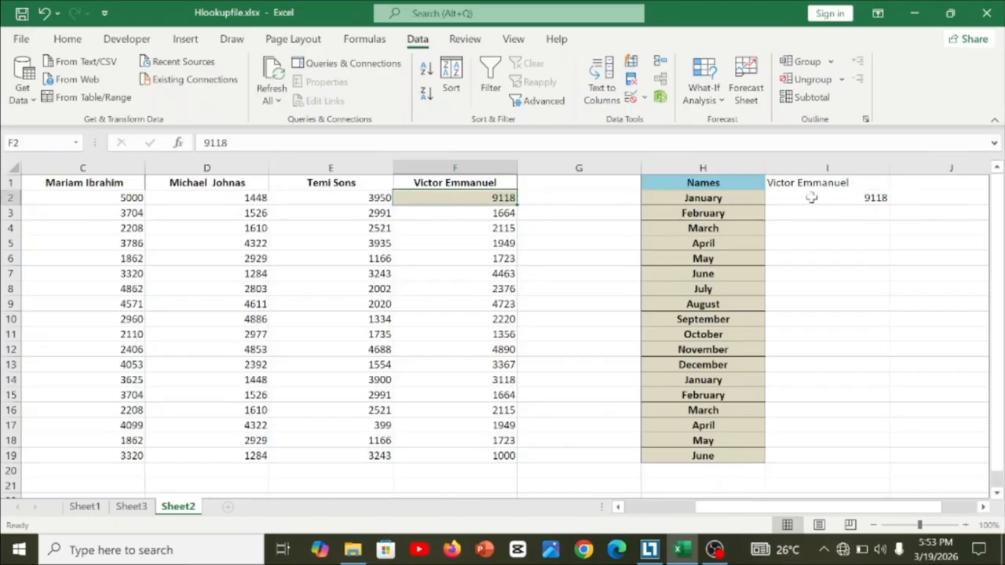
Step: Fill the HLOOKUP formula from I2 down to I19 alongside the months and check the copy in I19
{"action": "left_click", "coordinate": [822, 213]}
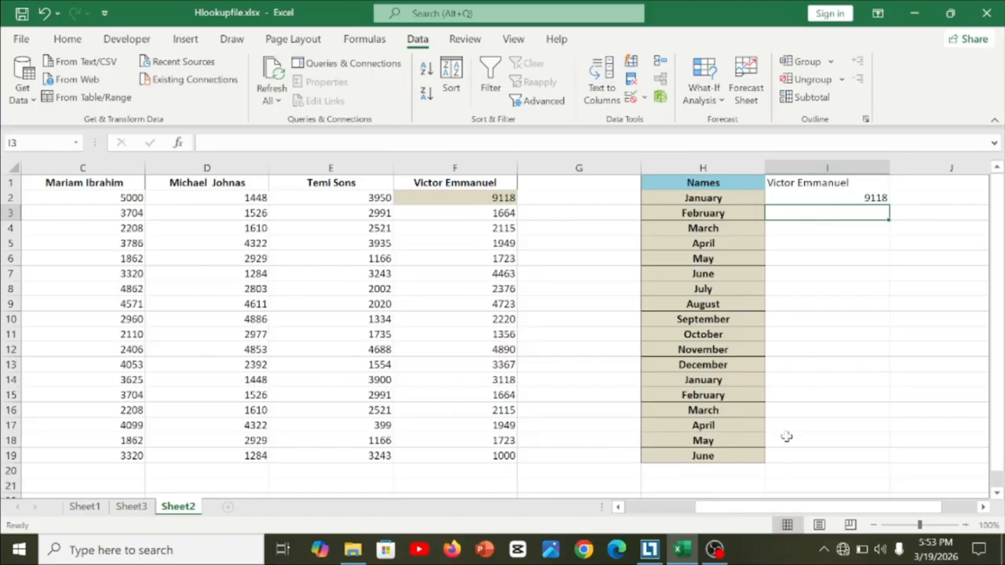
{"action": "left_click", "coordinate": [865, 198]}
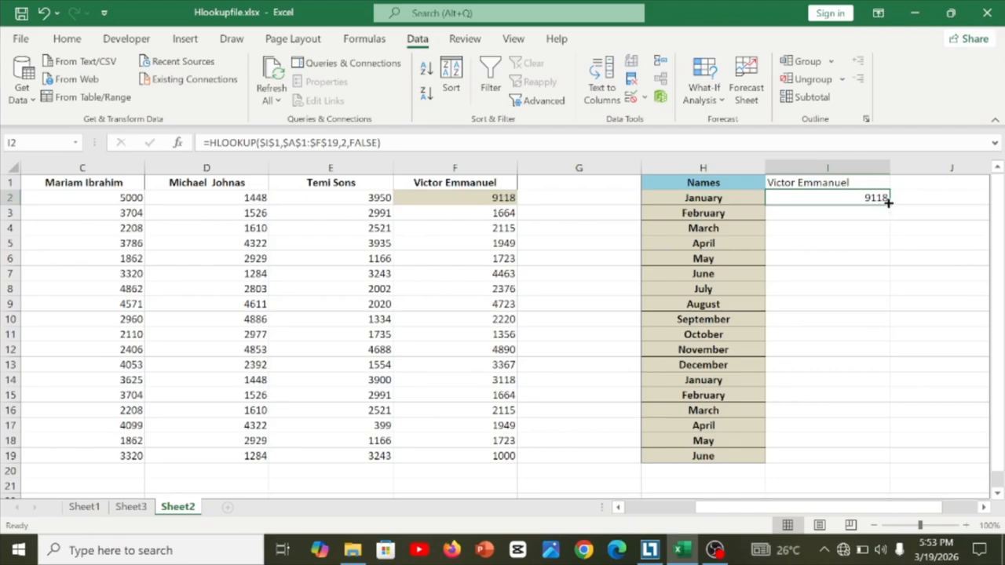
{"action": "left_click_drag", "start_coordinate": [886, 204], "coordinate": [886, 459]}
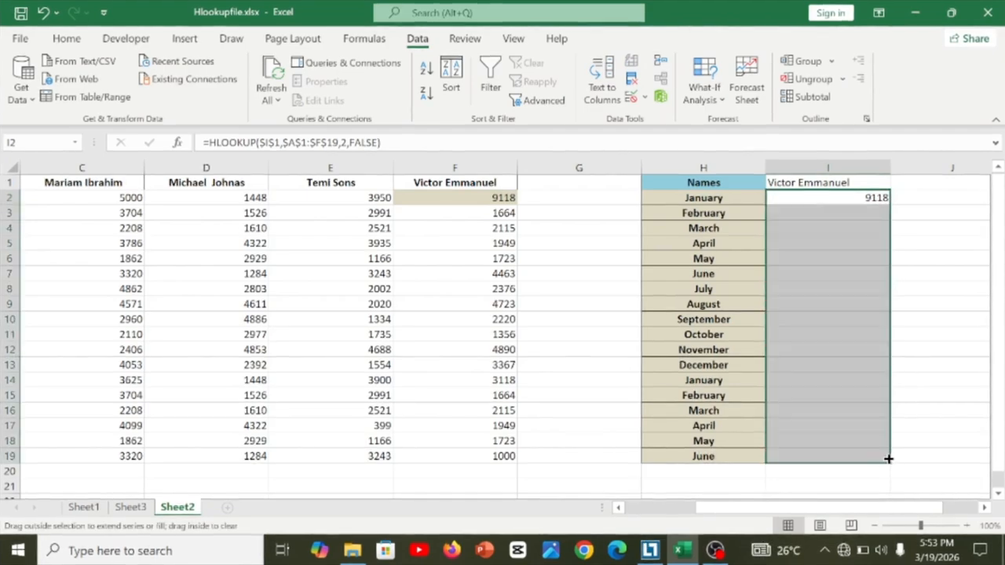
{"action": "left_click", "coordinate": [875, 455]}
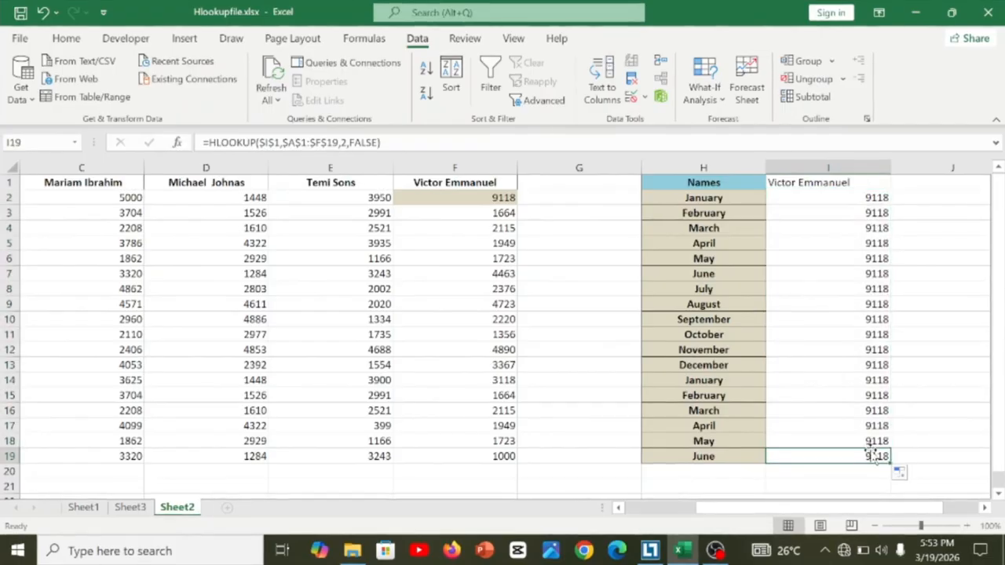
Step: Step back up through the copied HLOOKUP formulas from I19 to I2 and compare their row index arguments
{"action": "key", "text": "Up"}
{"action": "key", "text": "Up"}
{"action": "key", "text": "Up"}
{"action": "key", "text": "Up"}
{"action": "key", "text": "Up"}
{"action": "key", "text": "Up"}
{"action": "key", "text": "Up"}
{"action": "key", "text": "Up"}
{"action": "key", "text": "Up"}
{"action": "key", "text": "Up"}
{"action": "key", "text": "Up"}
{"action": "key", "text": "Up"}
{"action": "key", "text": "Up"}
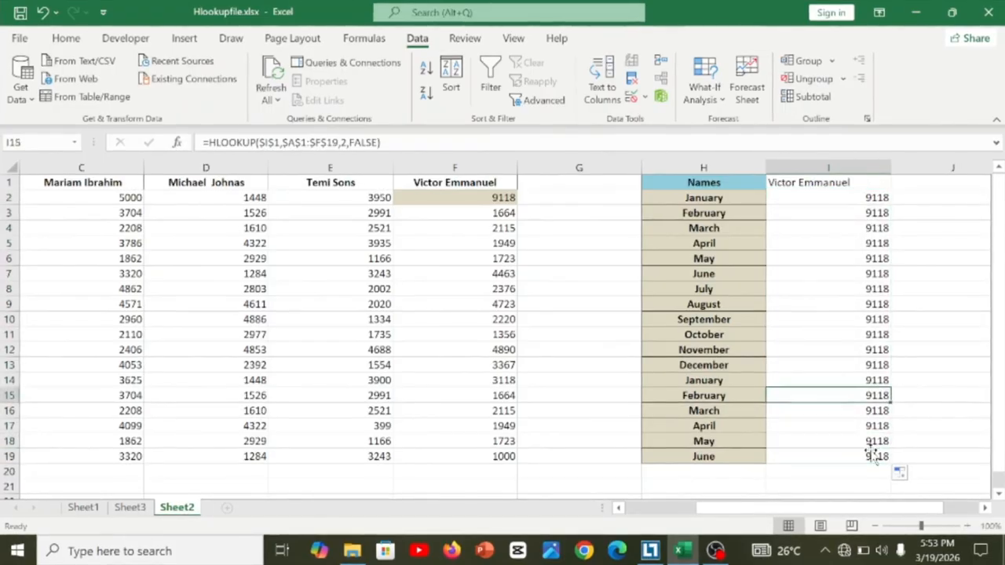
{"action": "key", "text": "Up"}
{"action": "key", "text": "Up"}
{"action": "key", "text": "Up"}
{"action": "key", "text": "Up"}
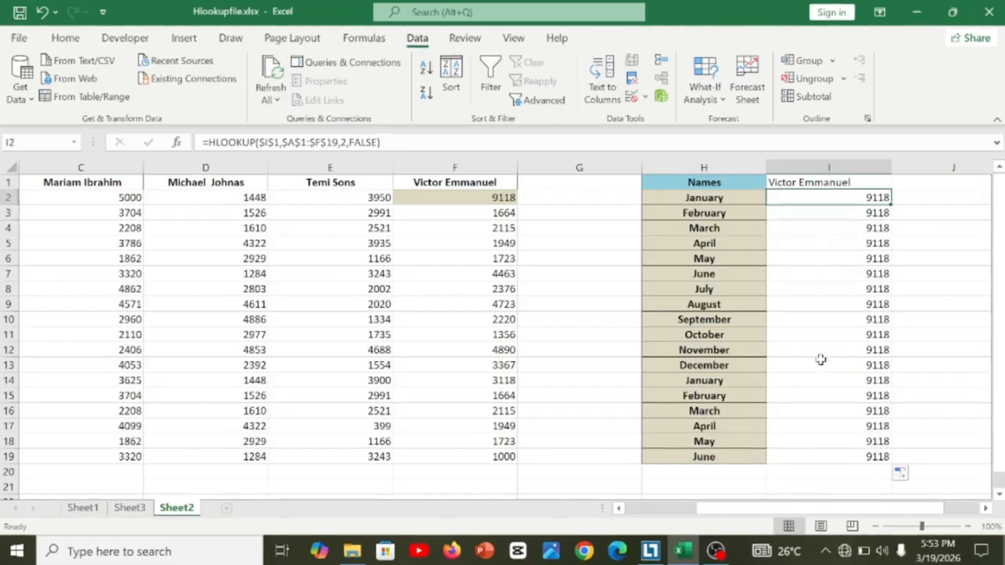
Step: Test the filled formulas by choosing the second, first and fourth names in turn in the I1 drop-down
{"action": "left_click", "coordinate": [845, 183]}
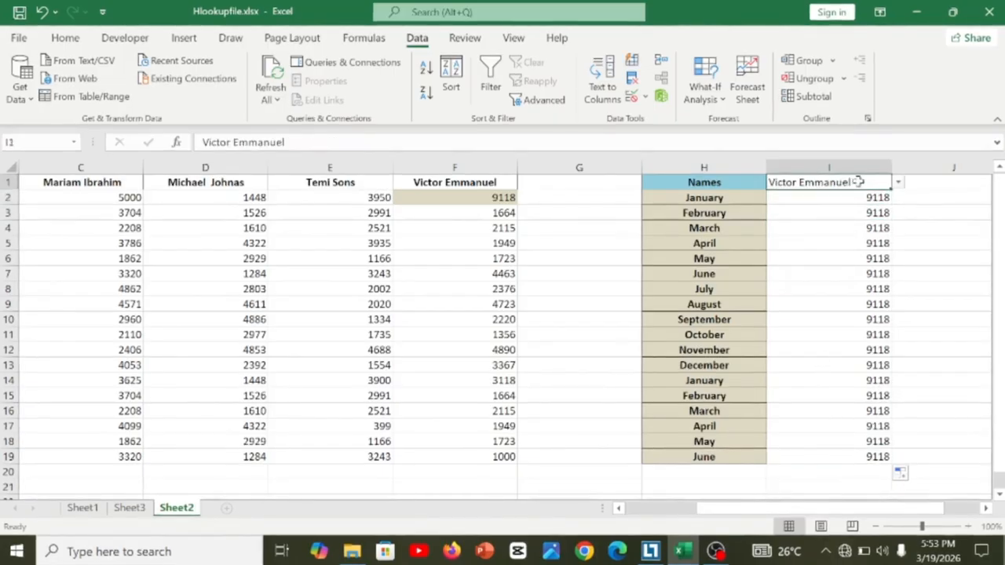
{"action": "left_click", "coordinate": [898, 182]}
{"action": "left_click", "coordinate": [838, 207]}
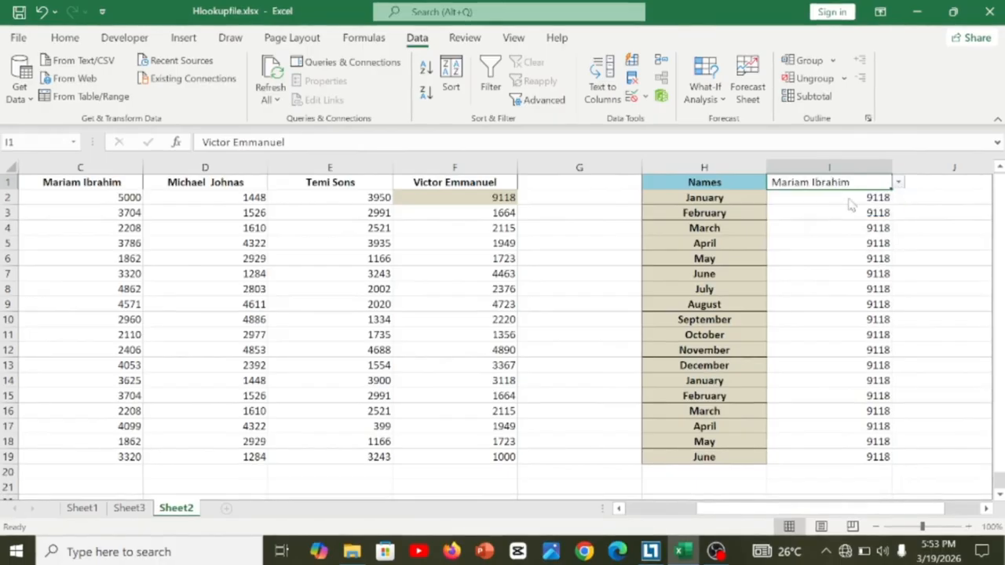
{"action": "left_click", "coordinate": [897, 182]}
{"action": "left_click", "coordinate": [836, 196]}
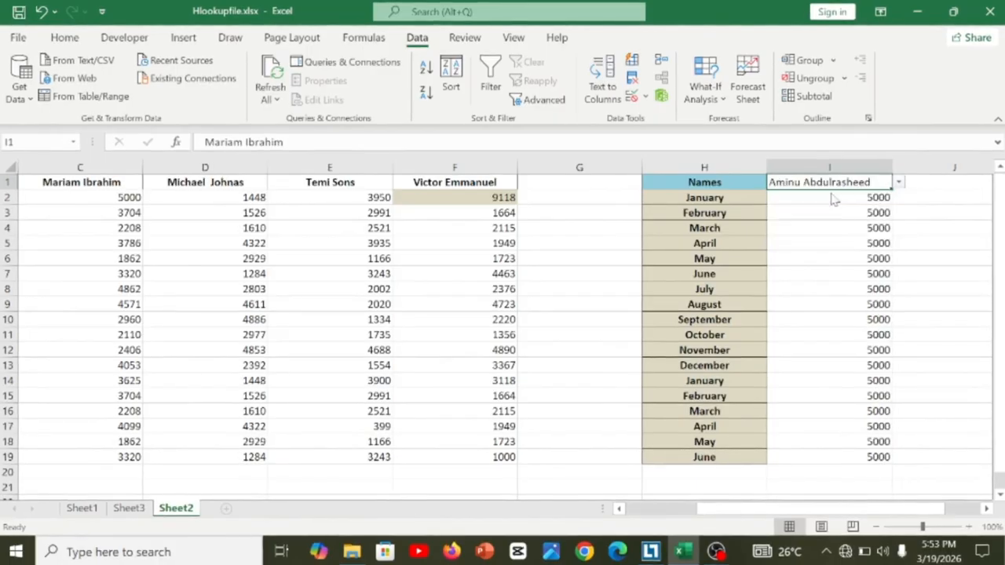
{"action": "left_click", "coordinate": [787, 228]}
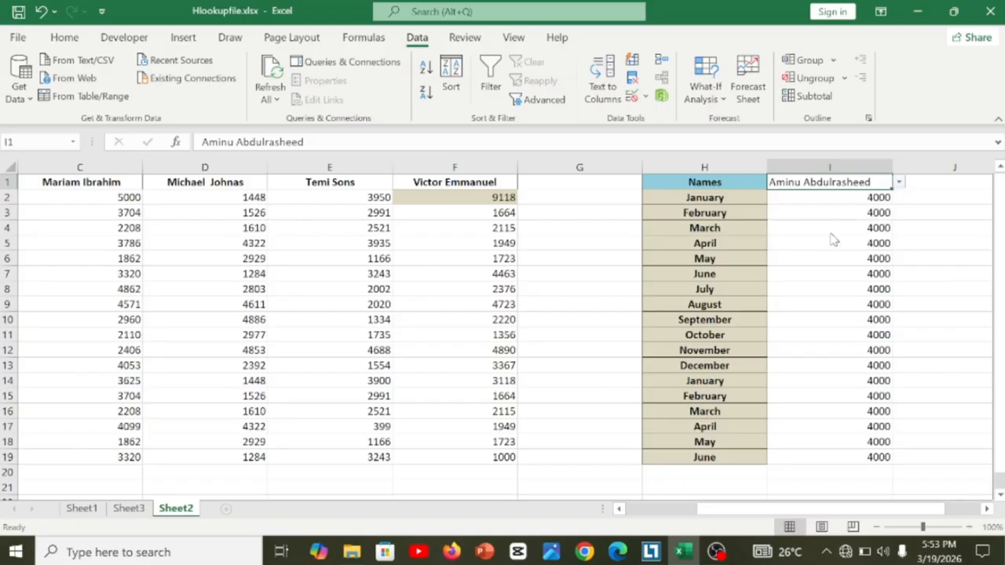
Step: Change the row index number in I3's HLOOKUP to 3 for February and compare the result with E3
{"action": "left_click", "coordinate": [812, 215]}
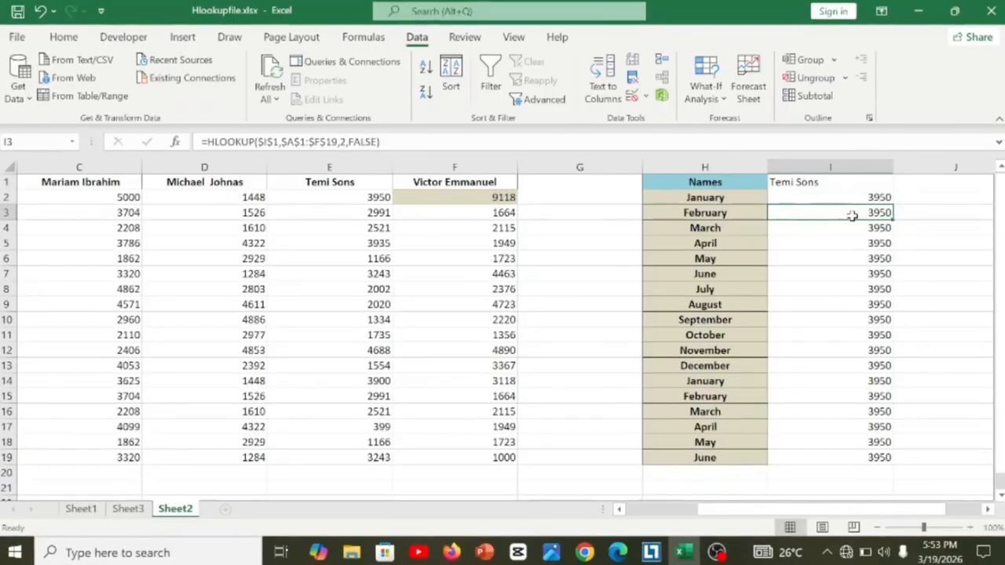
{"action": "left_click", "coordinate": [705, 213]}
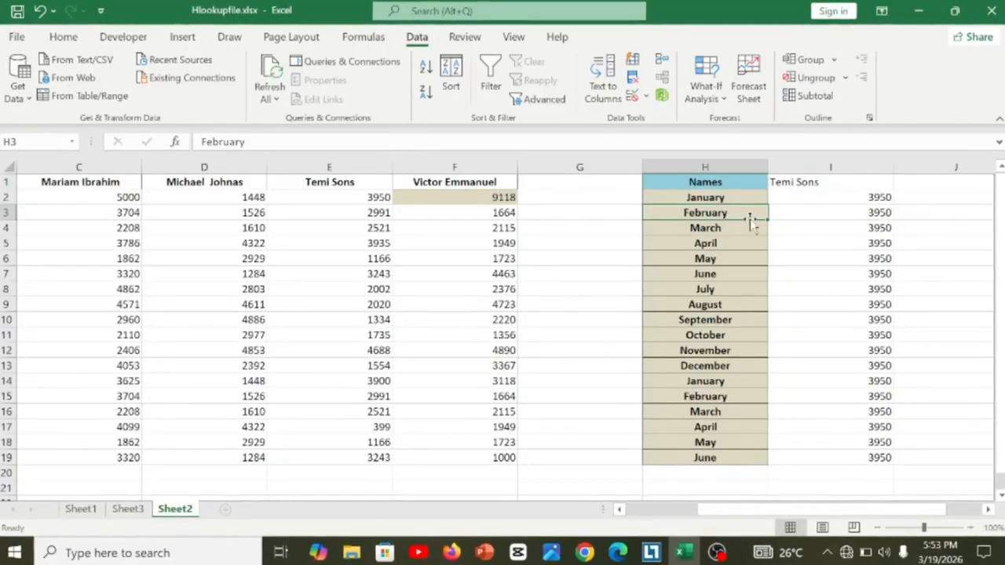
{"action": "left_click", "coordinate": [821, 217]}
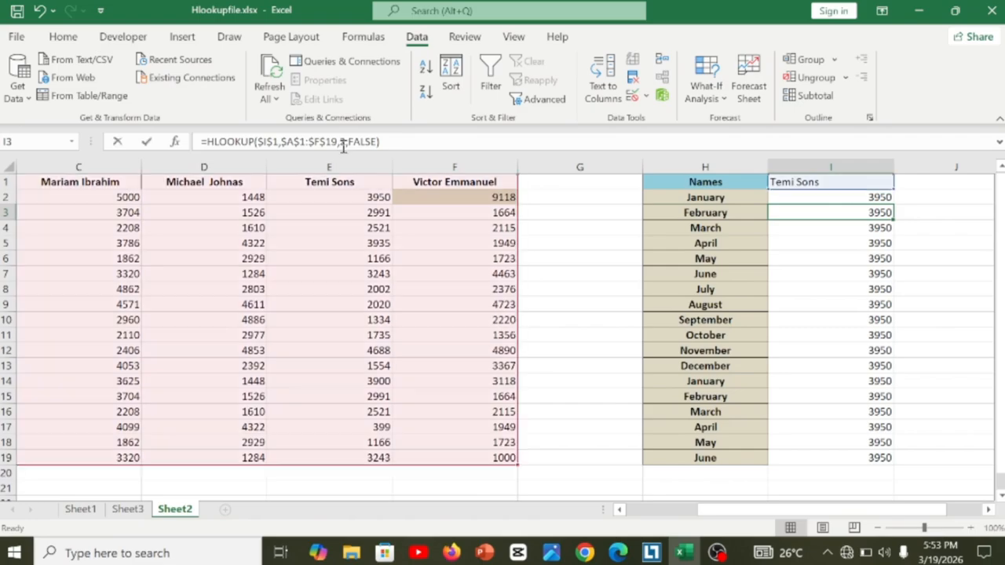
{"action": "left_click", "coordinate": [342, 142]}
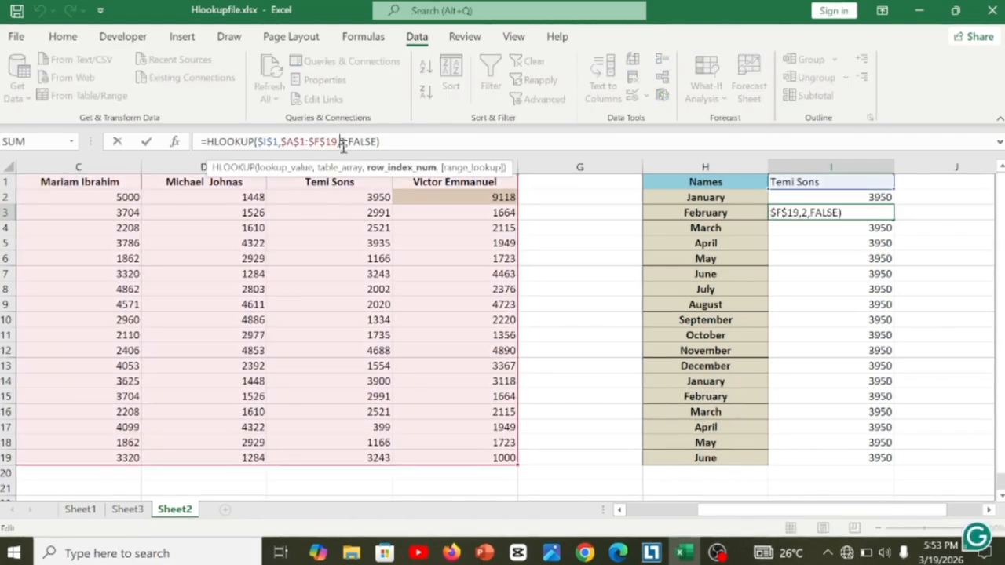
{"action": "key", "text": "BackSpace"}
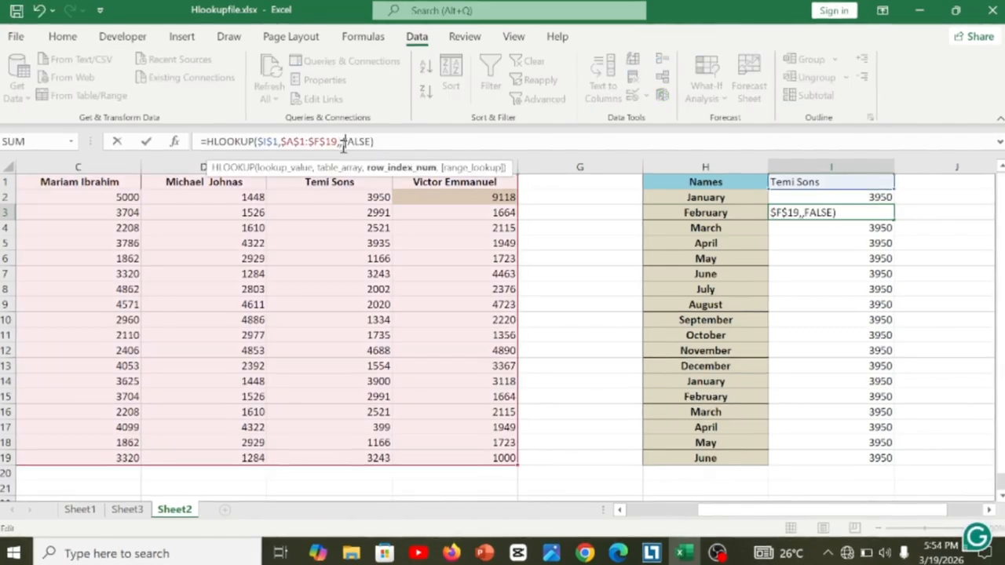
{"action": "type", "text": "3"}
{"action": "key", "text": "Return"}
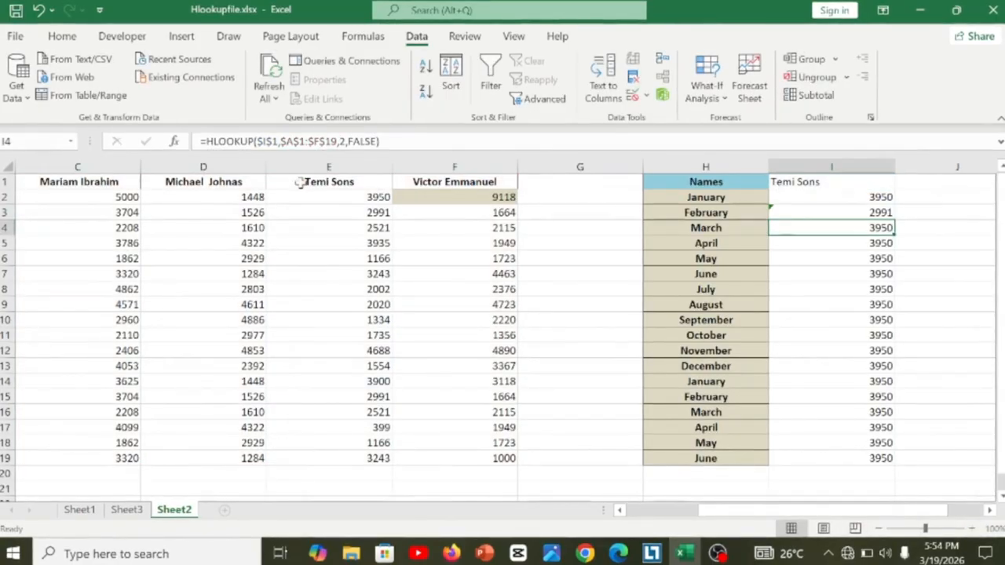
{"action": "left_click", "coordinate": [361, 213]}
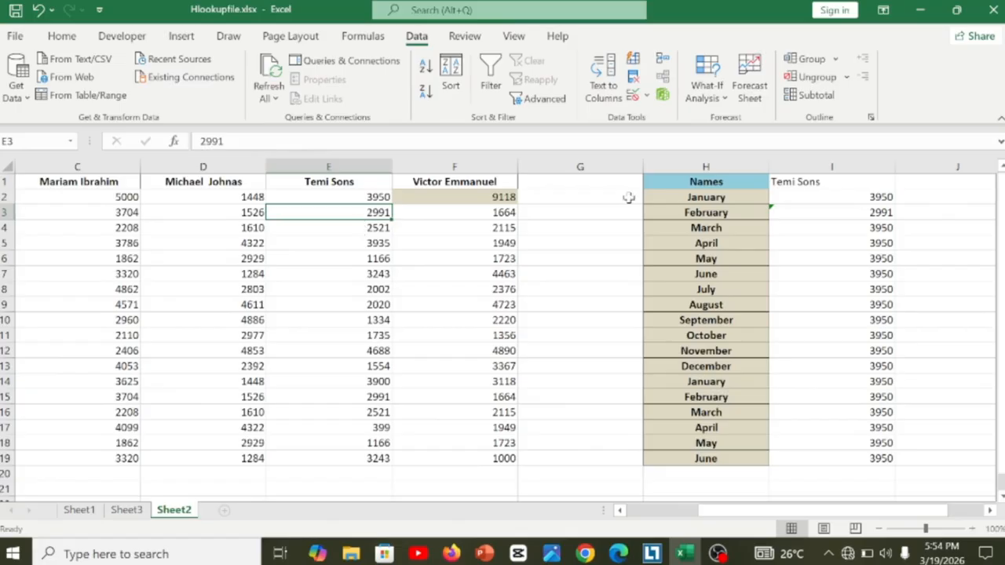
Step: Clear the HLOOKUP formulas from I3 through I19, keeping only the one in I2
{"action": "left_click", "coordinate": [801, 214]}
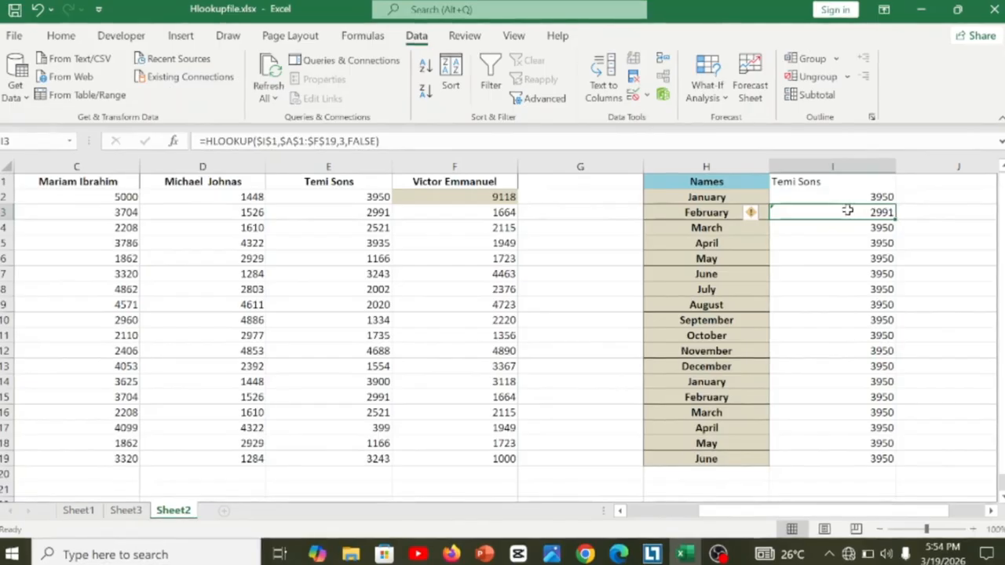
{"action": "key", "text": "ctrl+c"}
{"action": "key", "text": "ctrl+shift+Down"}
{"action": "key", "text": "ctrl+v"}
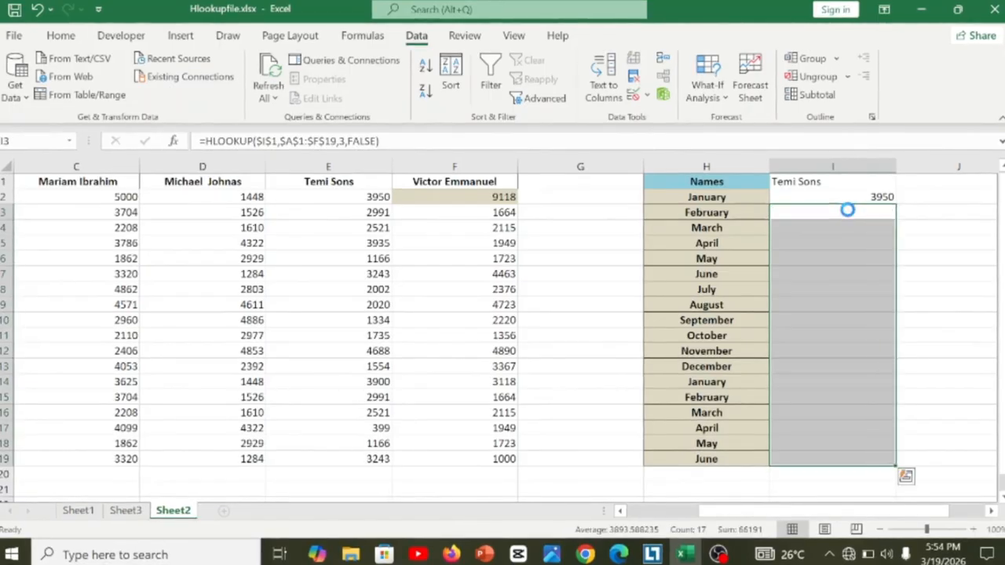
Step: Replace the fixed row index in I2's HLOOKUP with ROW(A2), giving =HLOOKUP($I$1,$A$1:$F$19,ROW(A2),FALSE)
{"action": "left_click", "coordinate": [838, 197]}
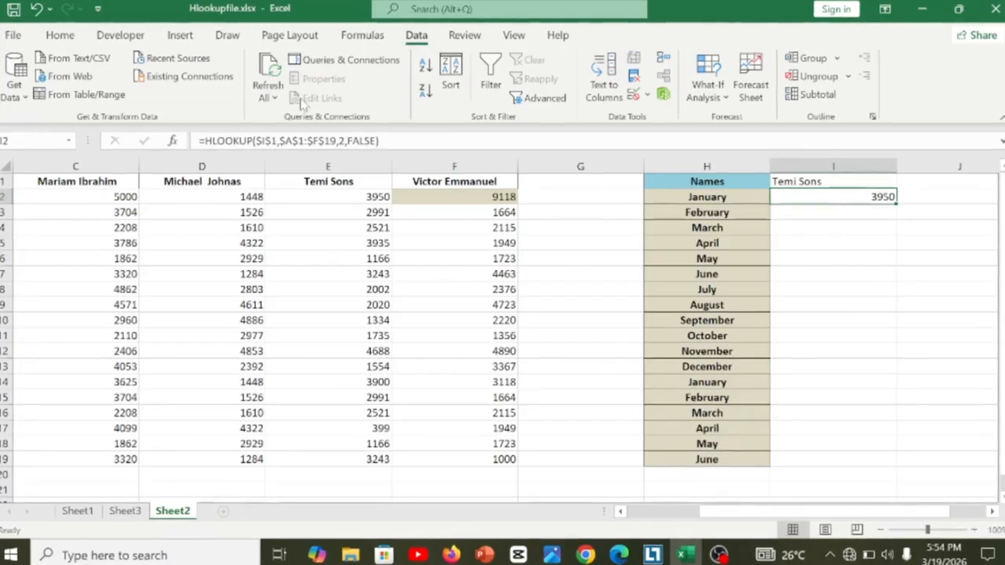
{"action": "left_click", "coordinate": [300, 140]}
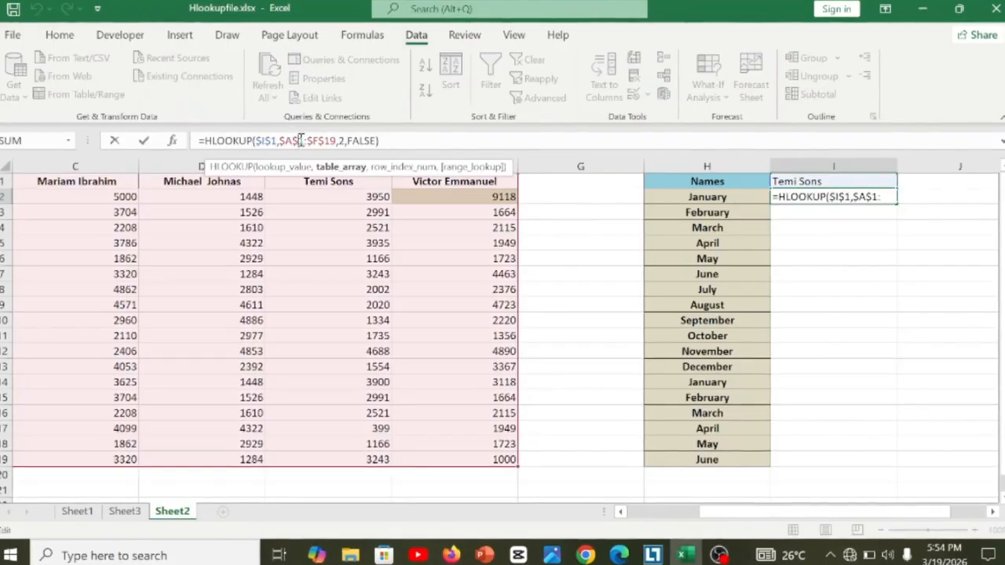
{"action": "left_click", "coordinate": [830, 195]}
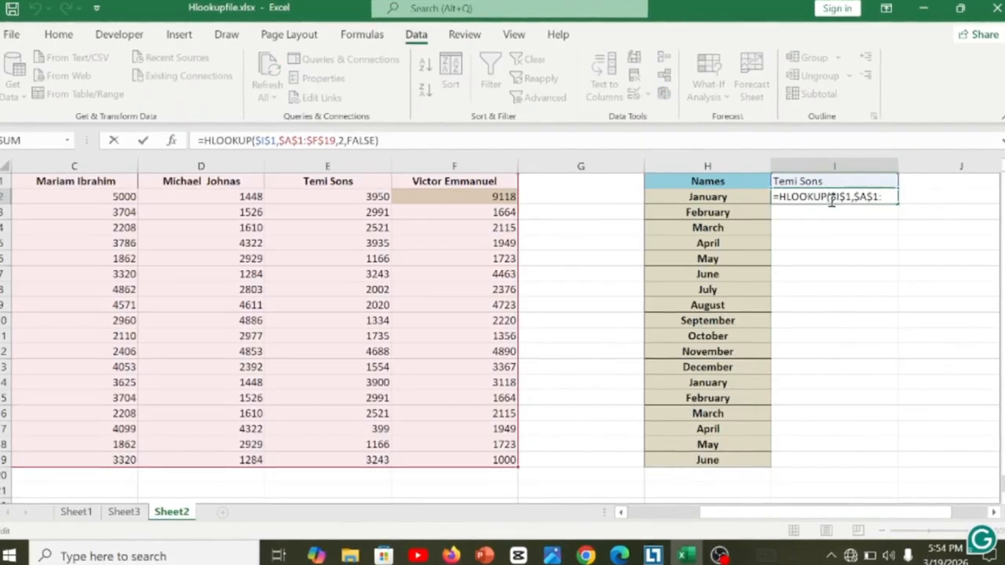
{"action": "key", "text": "Right"}
{"action": "key", "text": "Right"}
{"action": "key", "text": "Right"}
{"action": "key", "text": "Right"}
{"action": "key", "text": "Right"}
{"action": "key", "text": "Right"}
{"action": "key", "text": "Right"}
{"action": "key", "text": "Right"}
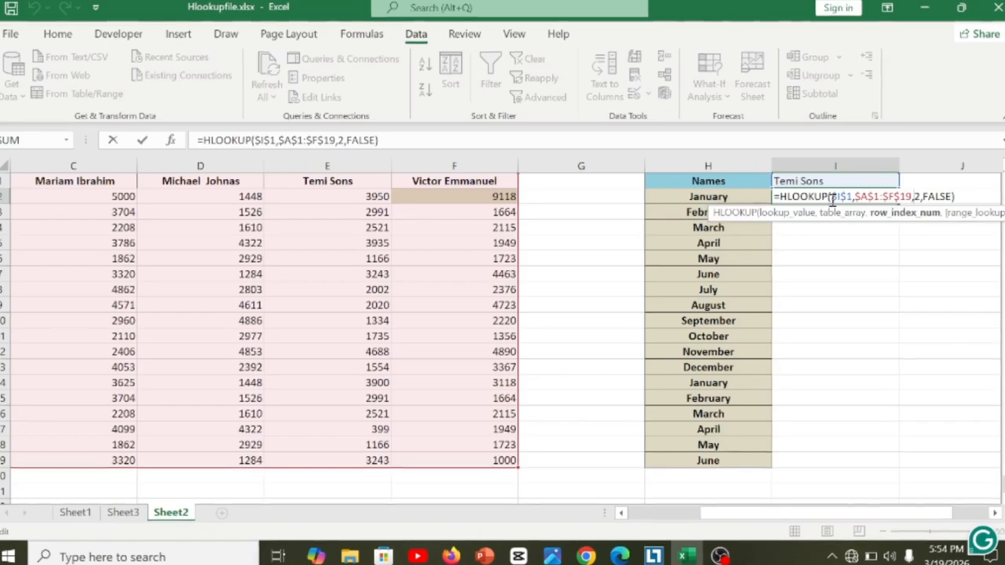
{"action": "key", "text": "BackSpace"}
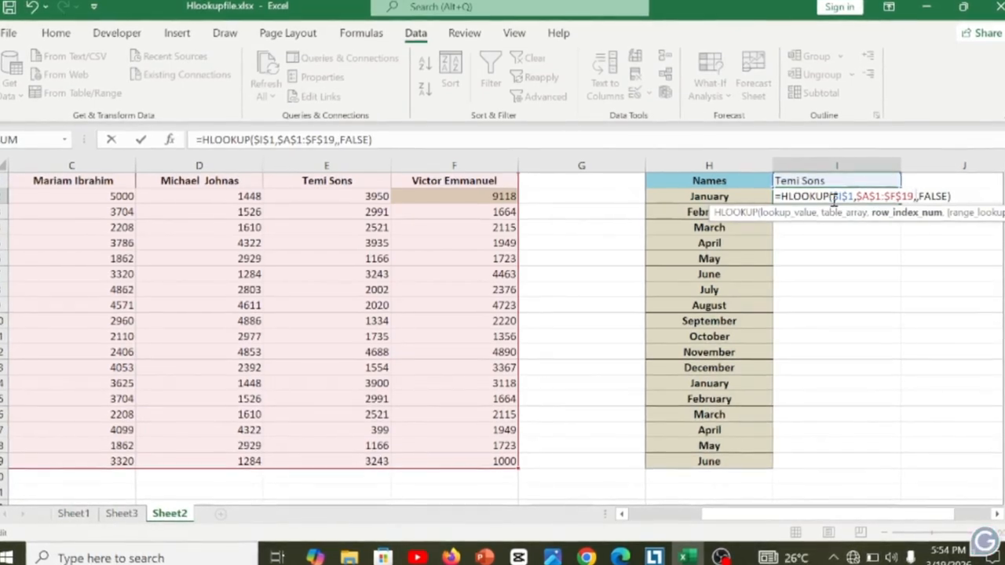
{"action": "type", "text": "r"}
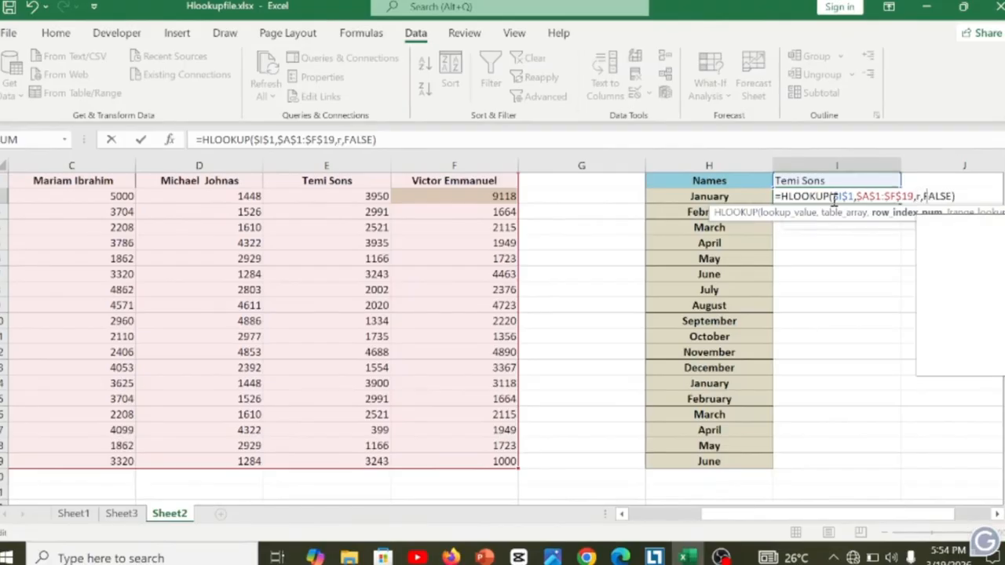
{"action": "type", "text": "o"}
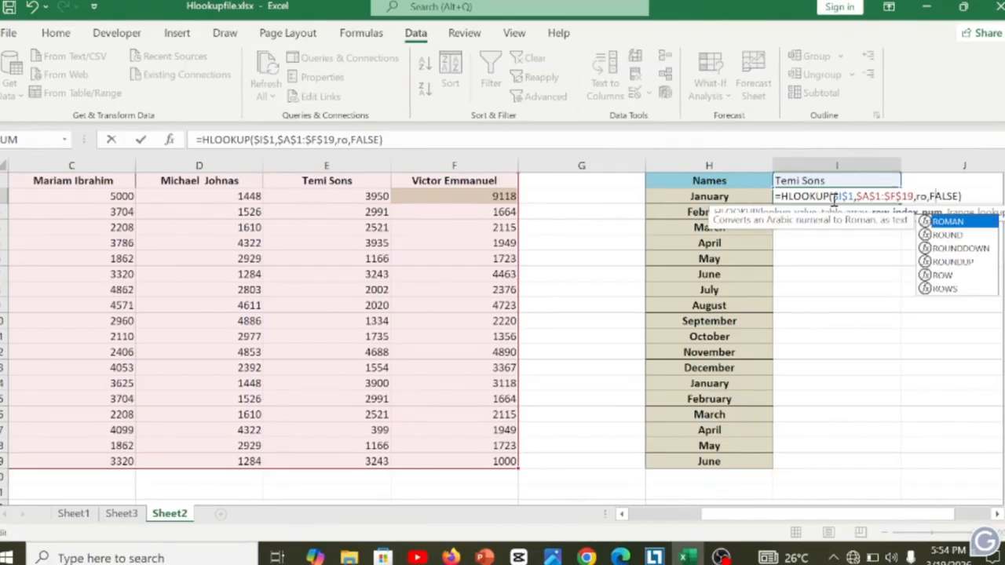
{"action": "type", "text": "w"}
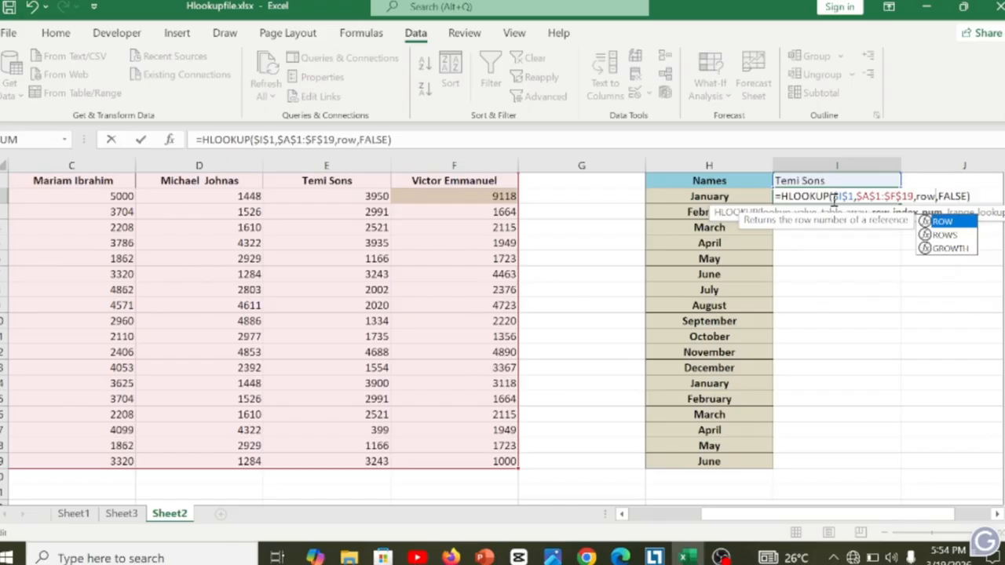
{"action": "key", "text": "Tab"}
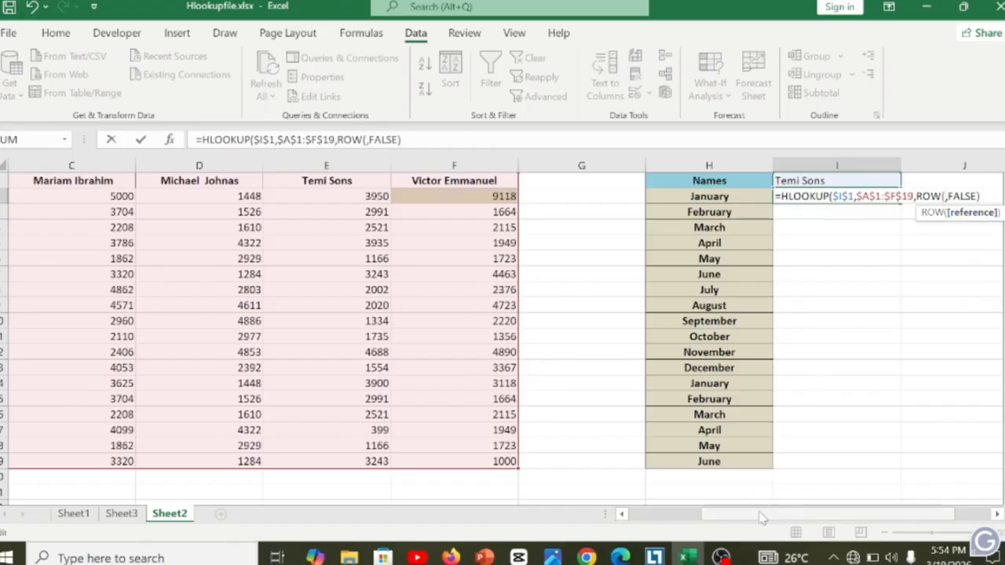
{"action": "left_click_drag", "start_coordinate": [761, 514], "coordinate": [653, 531]}
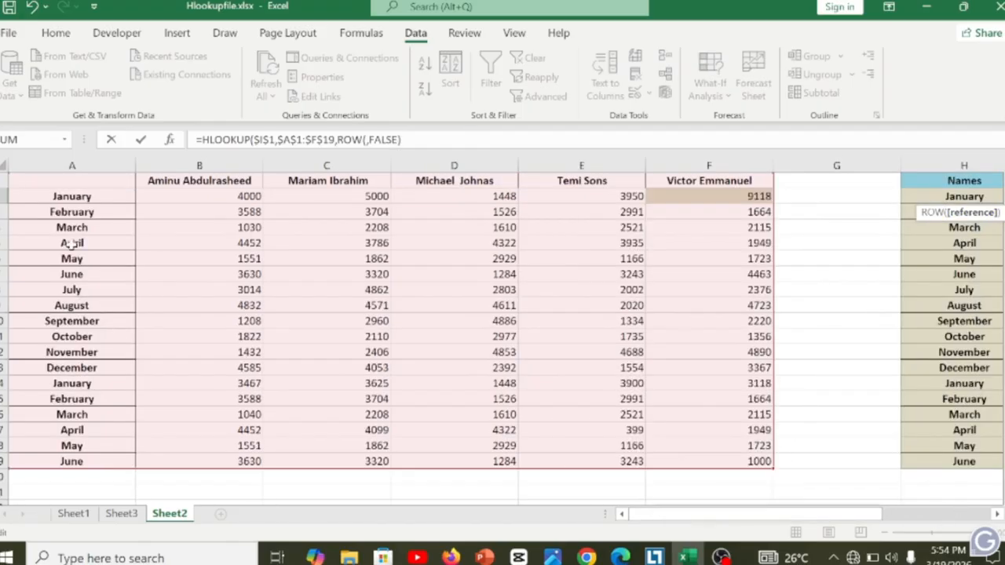
{"action": "left_click", "coordinate": [60, 196]}
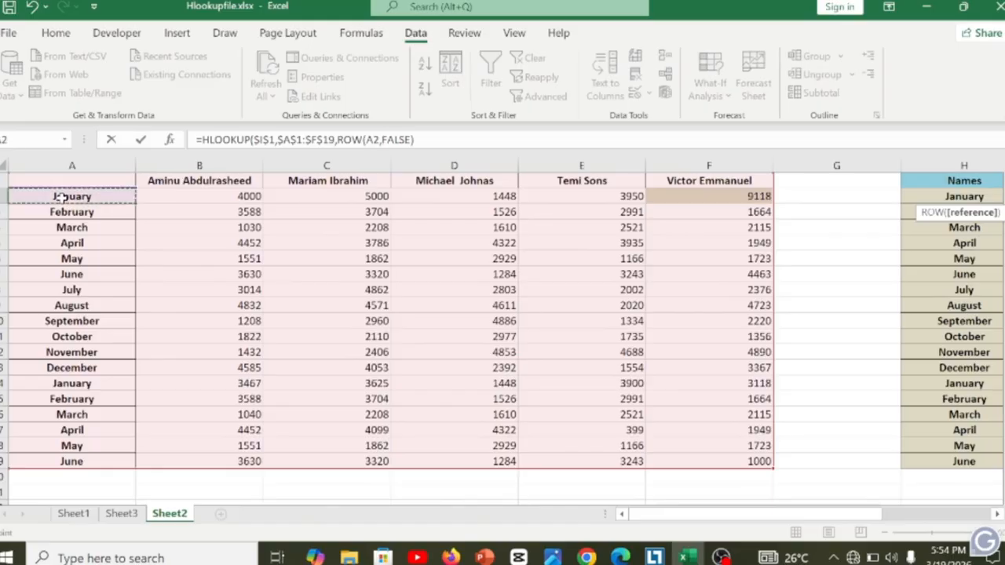
{"action": "left_click", "coordinate": [376, 146]}
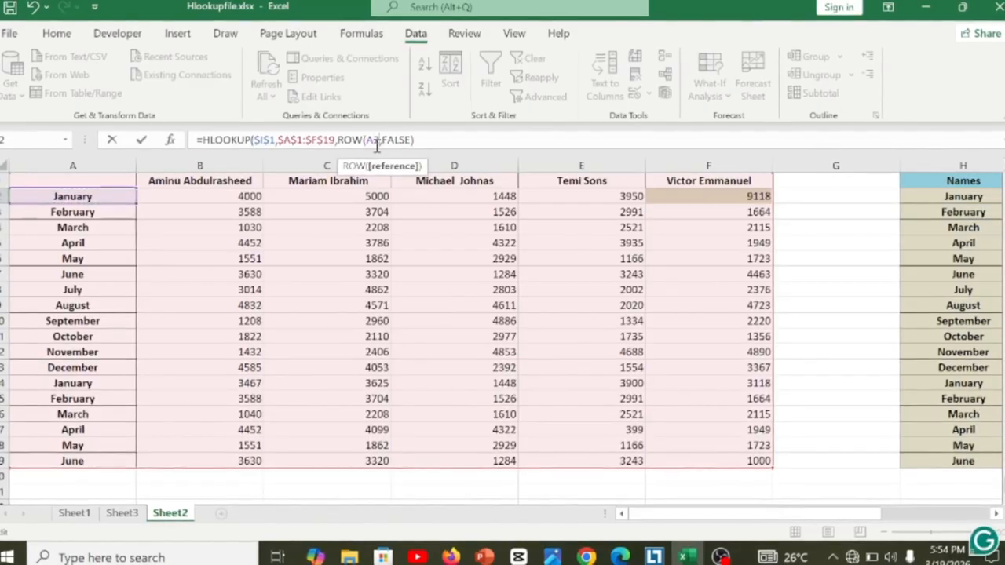
{"action": "type", "text": ")"}
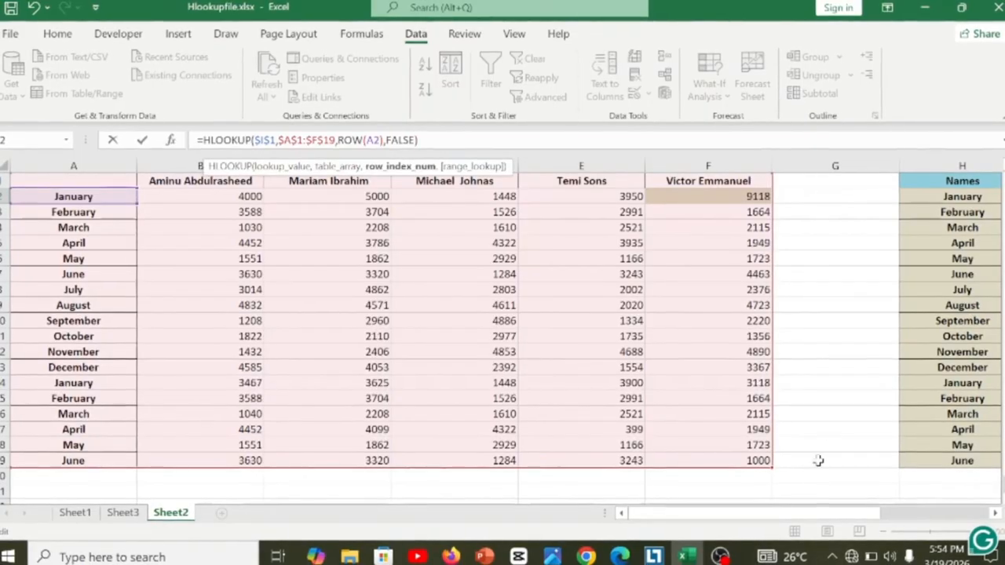
{"action": "left_click_drag", "start_coordinate": [777, 516], "coordinate": [942, 516]}
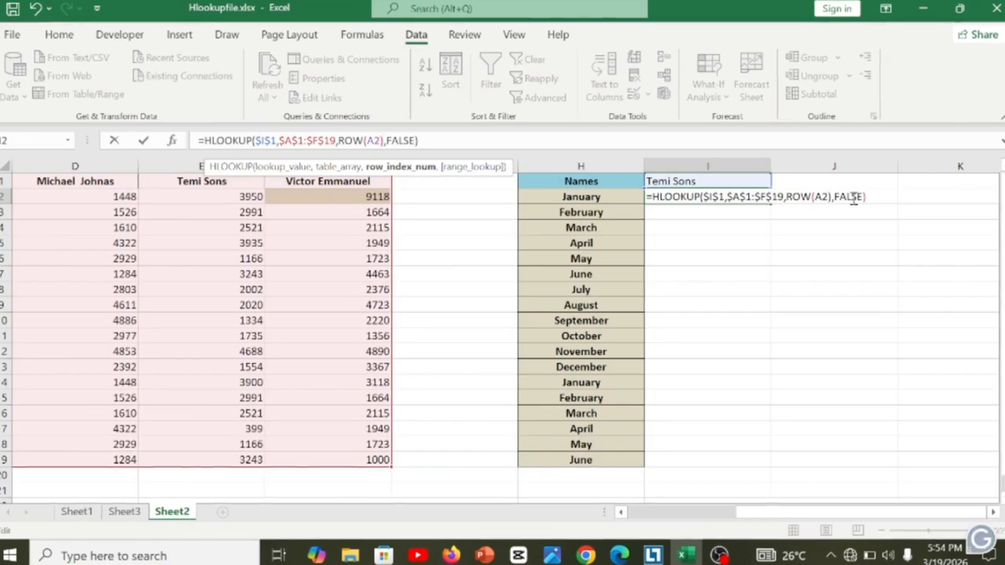
{"action": "left_click", "coordinate": [876, 197]}
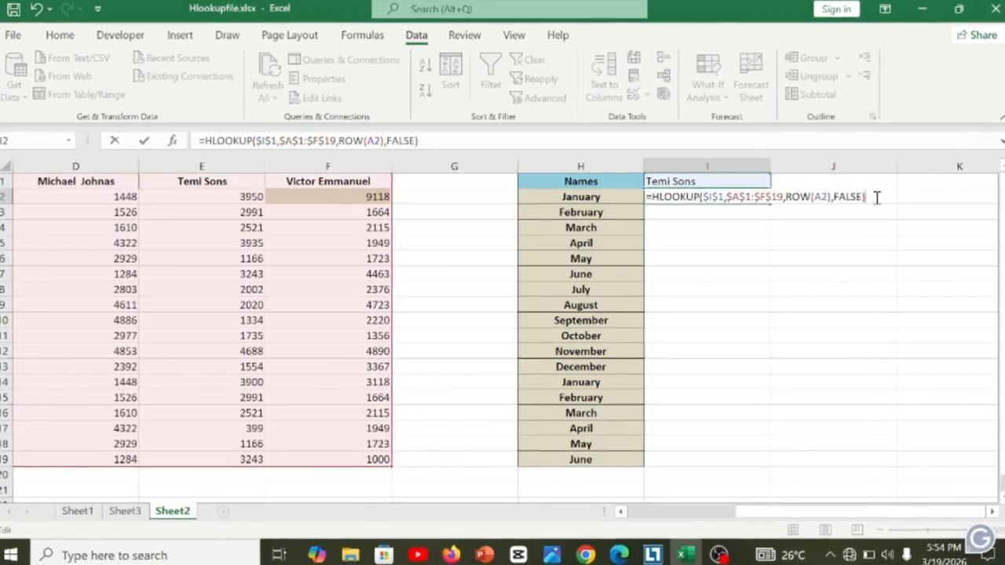
{"action": "key", "text": "Return"}
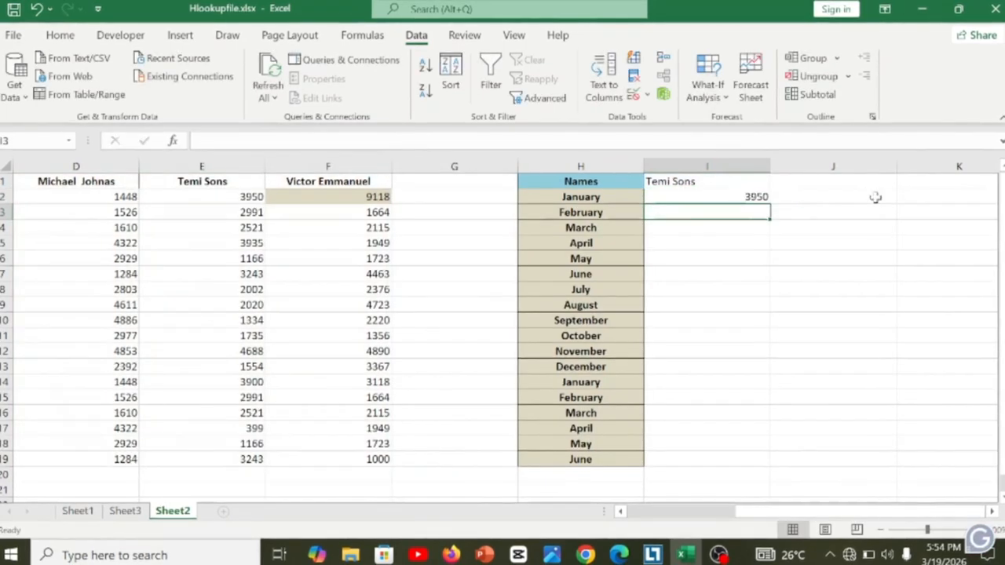
Step: Fill the updated I2 formula down to I19 and check the copies in I18 and I11
{"action": "left_click", "coordinate": [749, 197]}
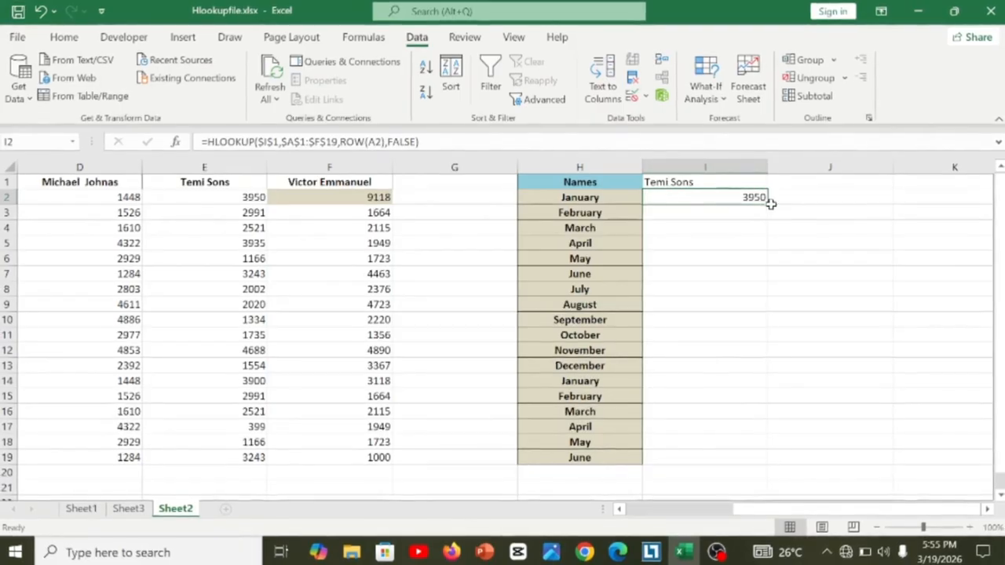
{"action": "left_click_drag", "start_coordinate": [766, 202], "coordinate": [747, 463]}
{"action": "left_click", "coordinate": [731, 442]}
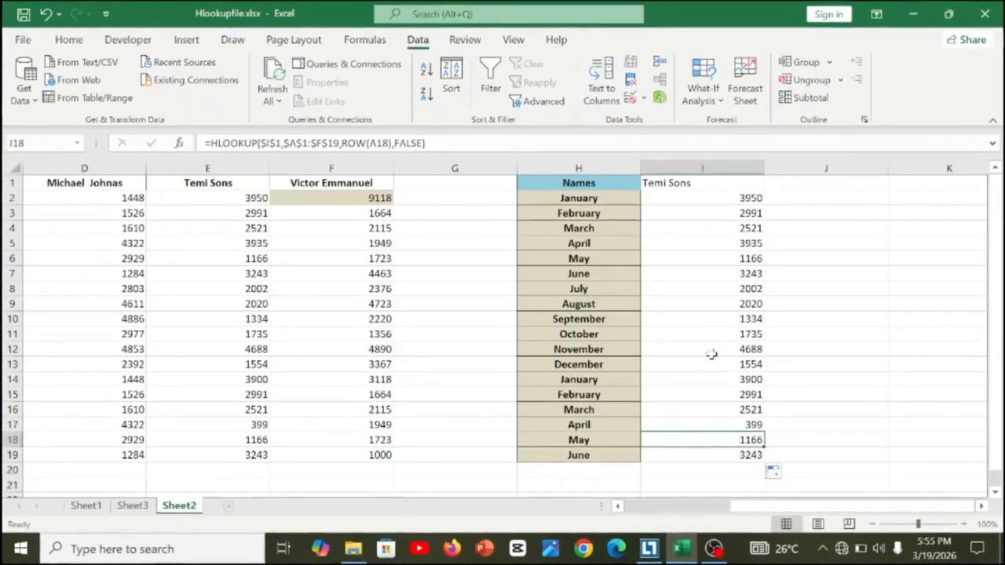
{"action": "left_click", "coordinate": [694, 332]}
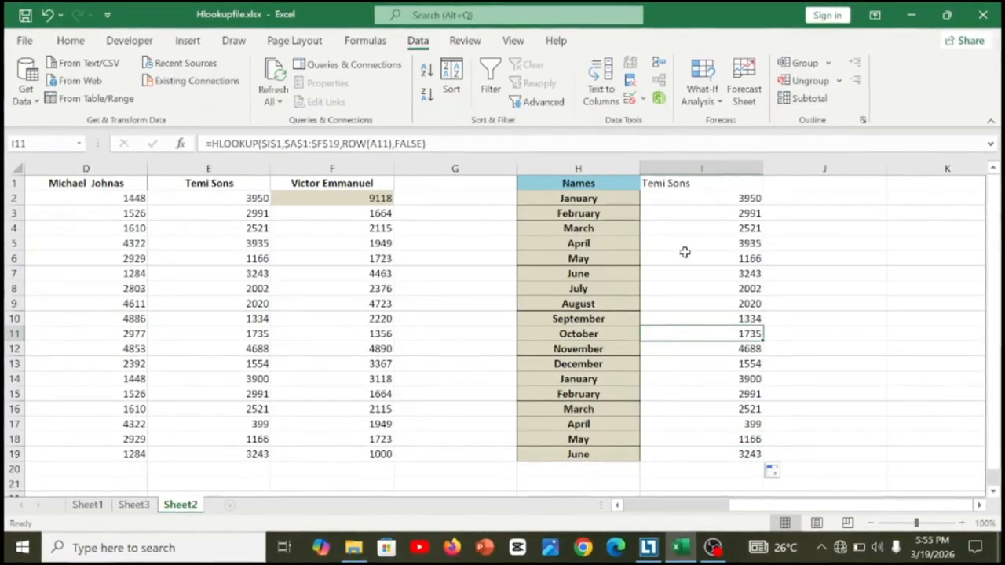
Step: Test the lookup by switching the name in I1 to the column C person and back to the column E person
{"action": "left_click", "coordinate": [706, 185]}
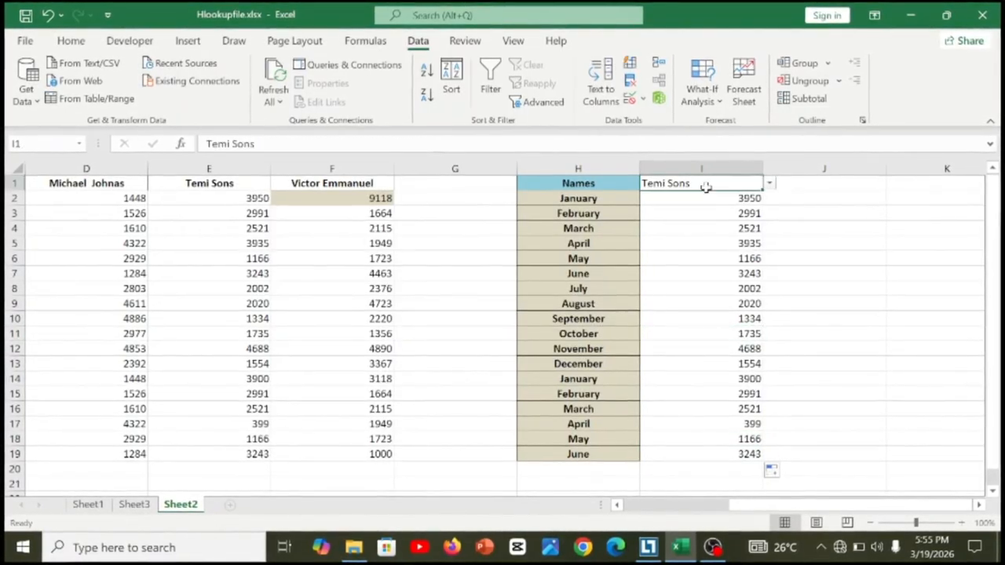
{"action": "left_click", "coordinate": [768, 185]}
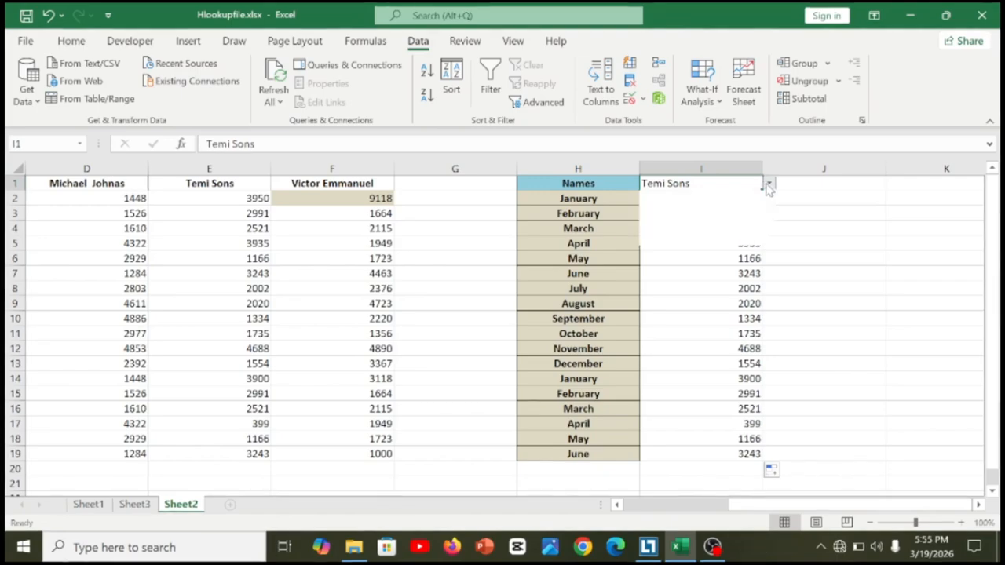
{"action": "left_click", "coordinate": [703, 208]}
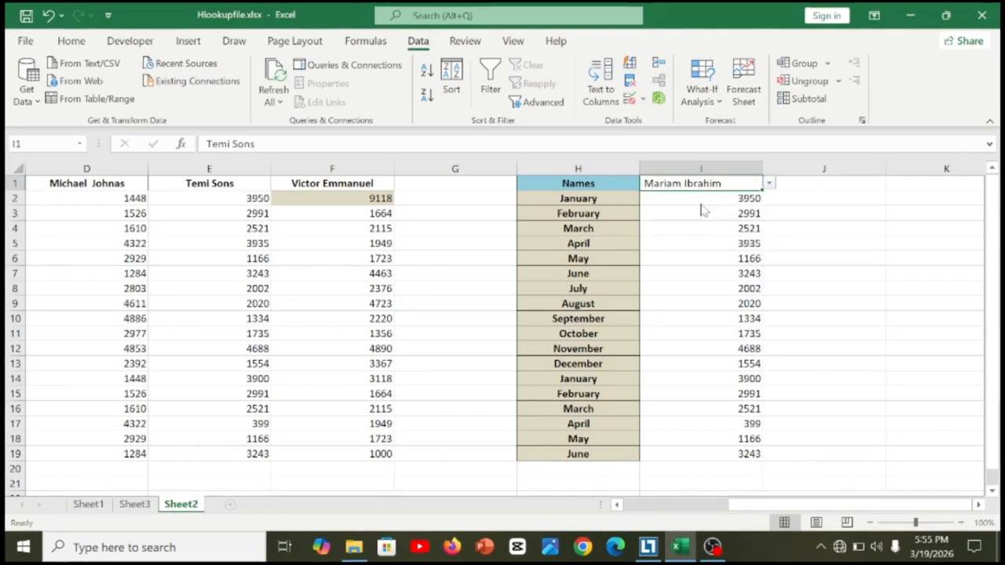
{"action": "left_click", "coordinate": [768, 183]}
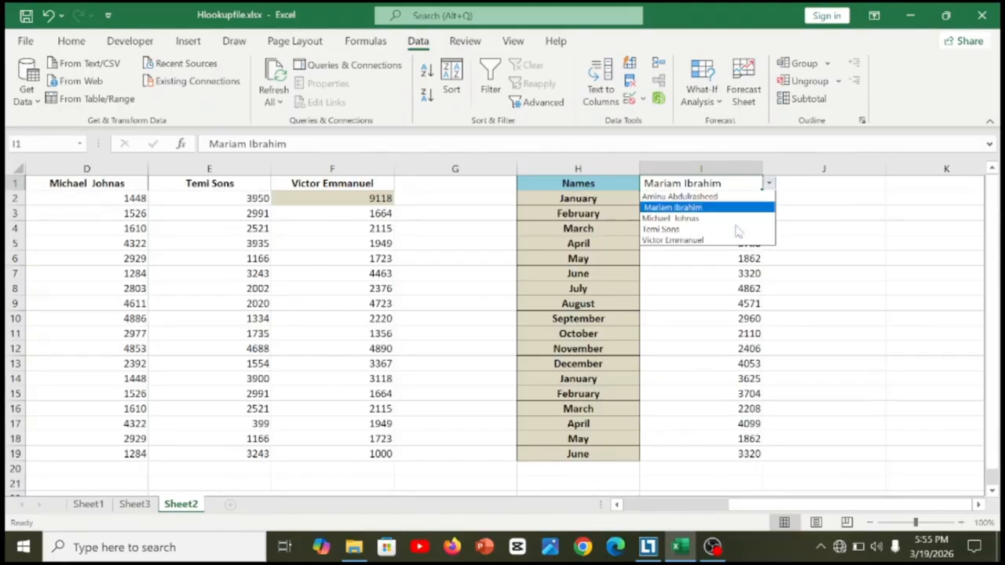
{"action": "left_click", "coordinate": [677, 236]}
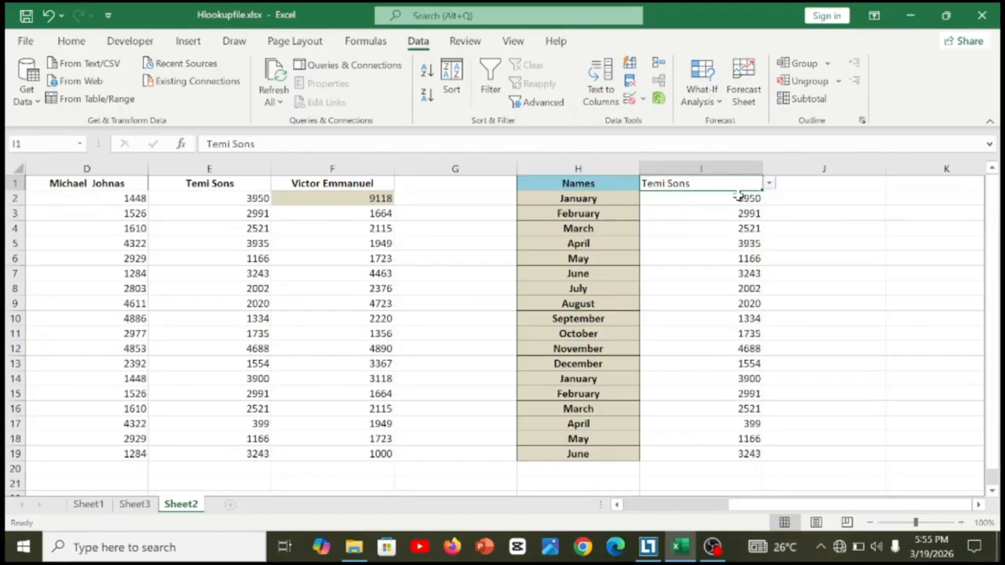
{"action": "left_click", "coordinate": [727, 217]}
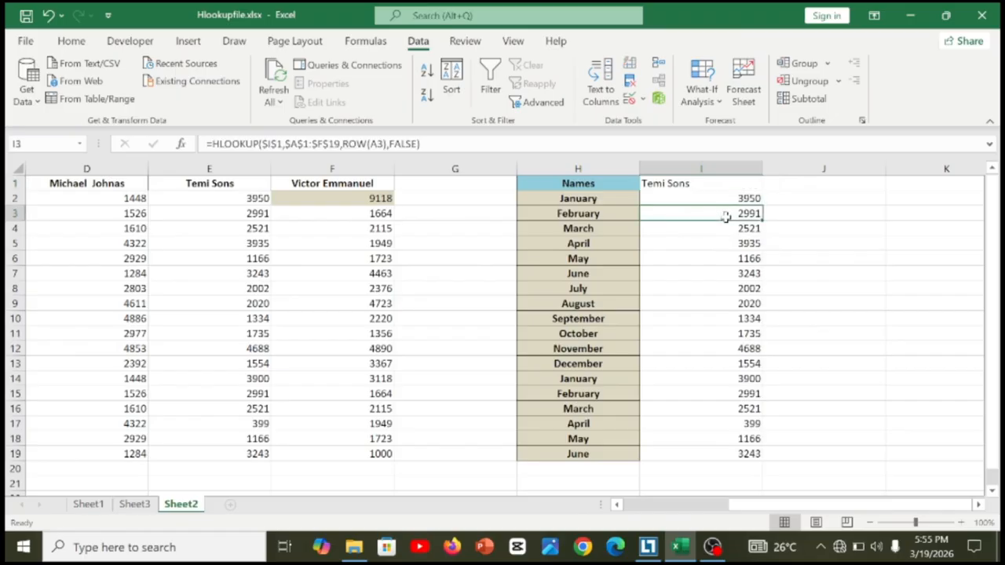
Step: Choose the column C person's name in I1 and check January's HLOOKUP formula in I2
{"action": "left_click", "coordinate": [724, 186]}
{"action": "left_click", "coordinate": [768, 182]}
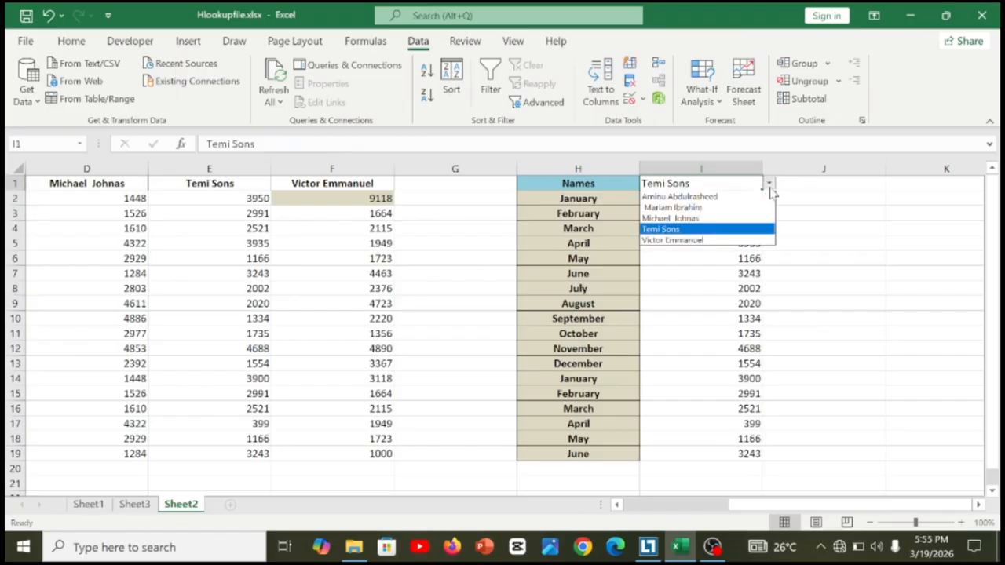
{"action": "left_click", "coordinate": [672, 208]}
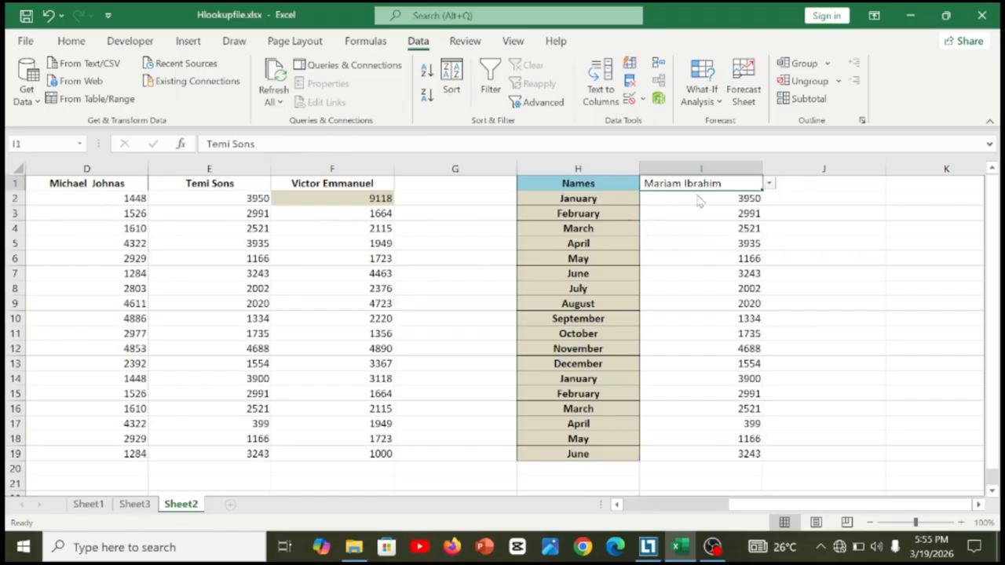
{"action": "left_click", "coordinate": [745, 199]}
{"action": "key", "text": "Left"}
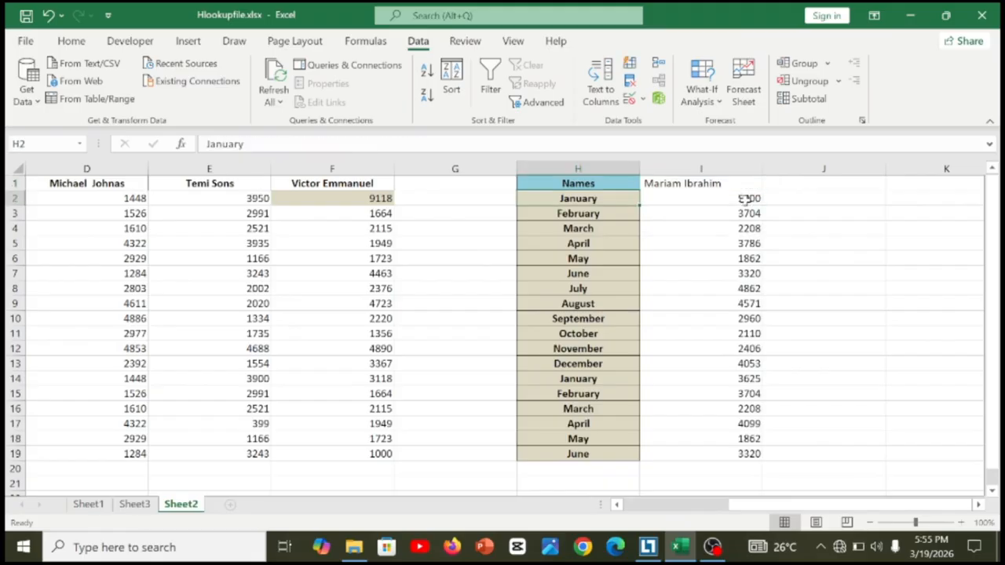
{"action": "left_click", "coordinate": [732, 203]}
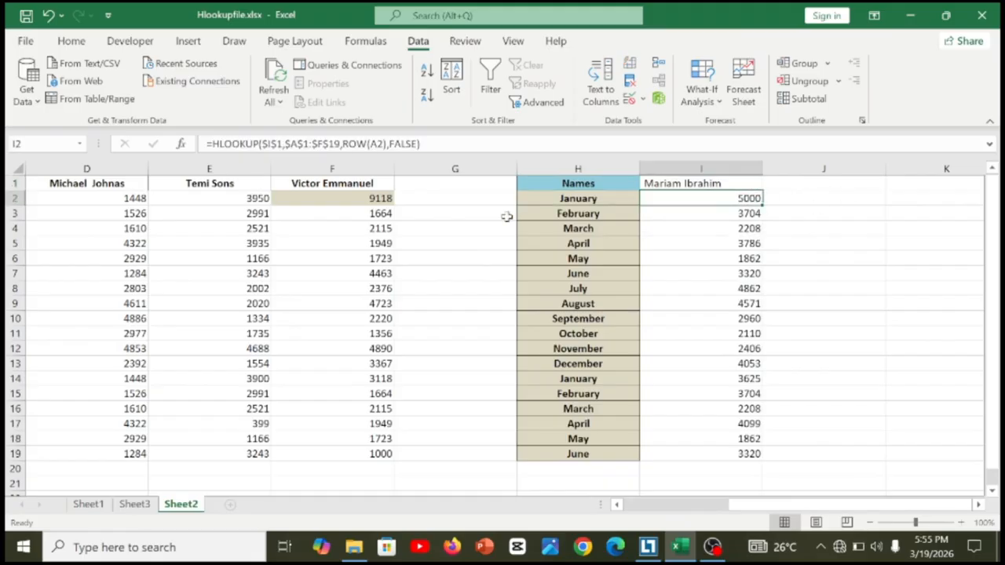
Step: Compare the January and February lookup results with the source amounts in C2 and C3
{"action": "left_click_drag", "start_coordinate": [469, 206], "coordinate": [462, 202]}
{"action": "key", "text": "Left"}
{"action": "key", "text": "Left"}
{"action": "key", "text": "Left"}
{"action": "key", "text": "Left"}
{"action": "key", "text": "Left"}
{"action": "key", "text": "Left"}
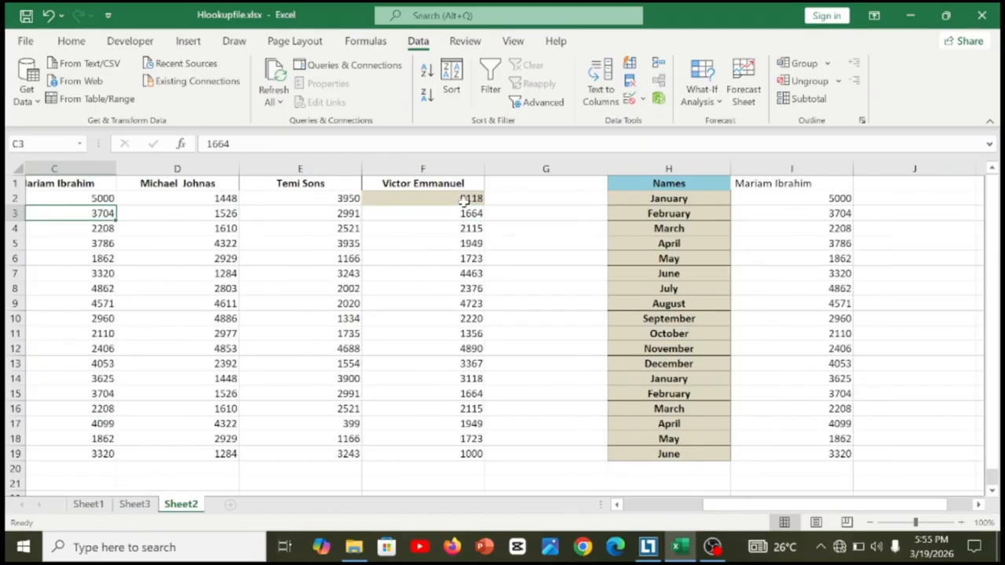
{"action": "left_click", "coordinate": [360, 205]}
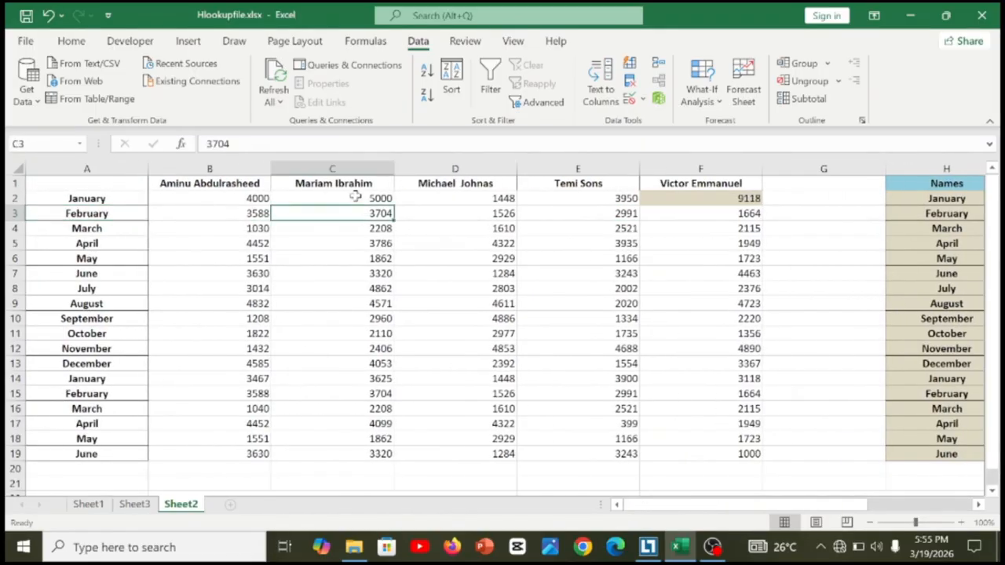
{"action": "left_click", "coordinate": [356, 196]}
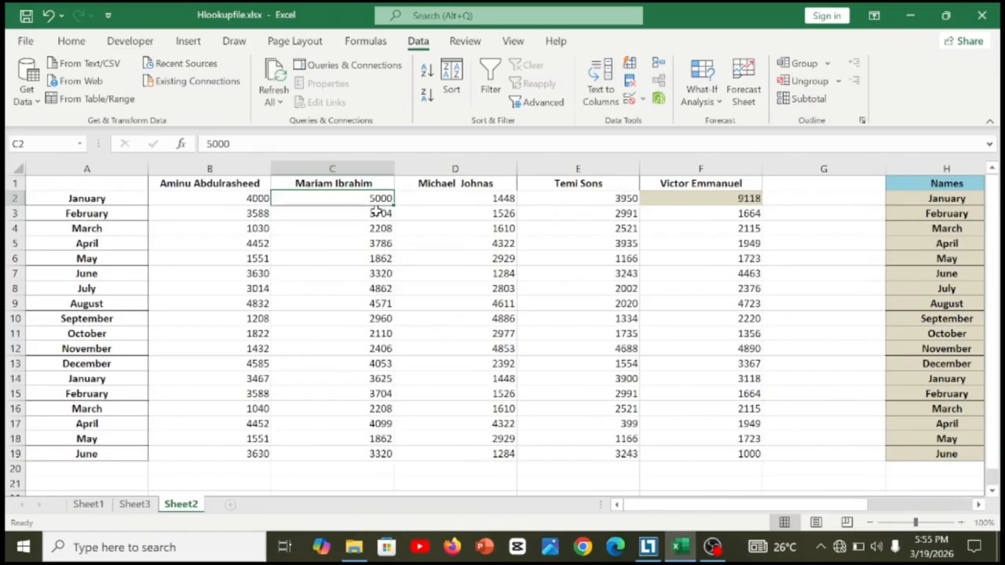
{"action": "left_click", "coordinate": [451, 241]}
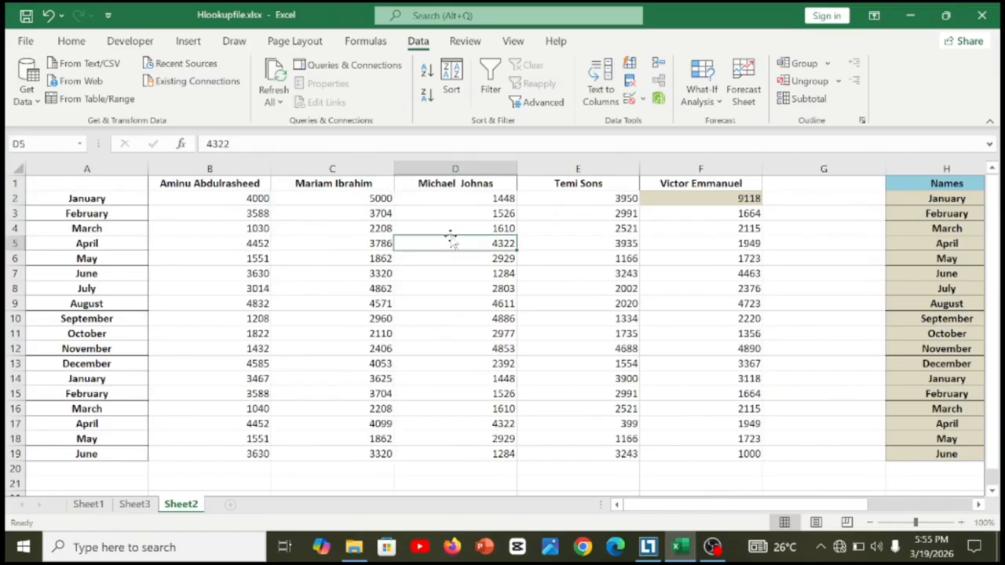
{"action": "key", "text": "Right"}
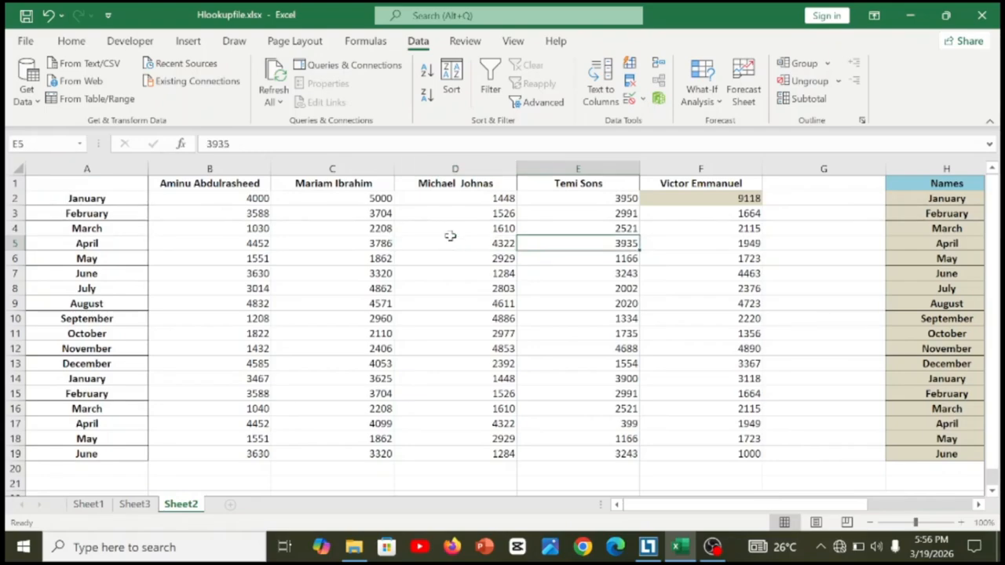
{"action": "key", "text": "Right"}
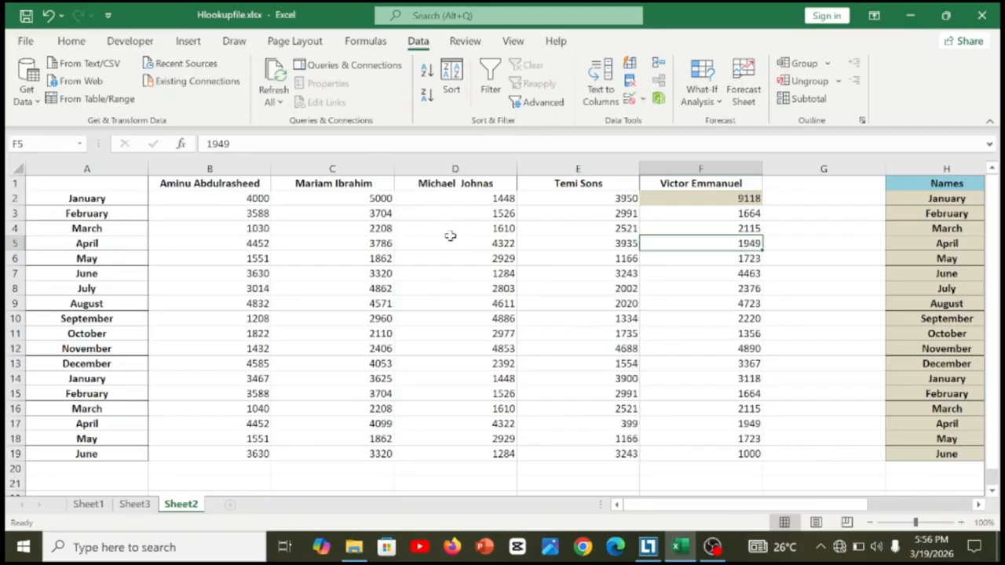
{"action": "key", "text": "Right"}
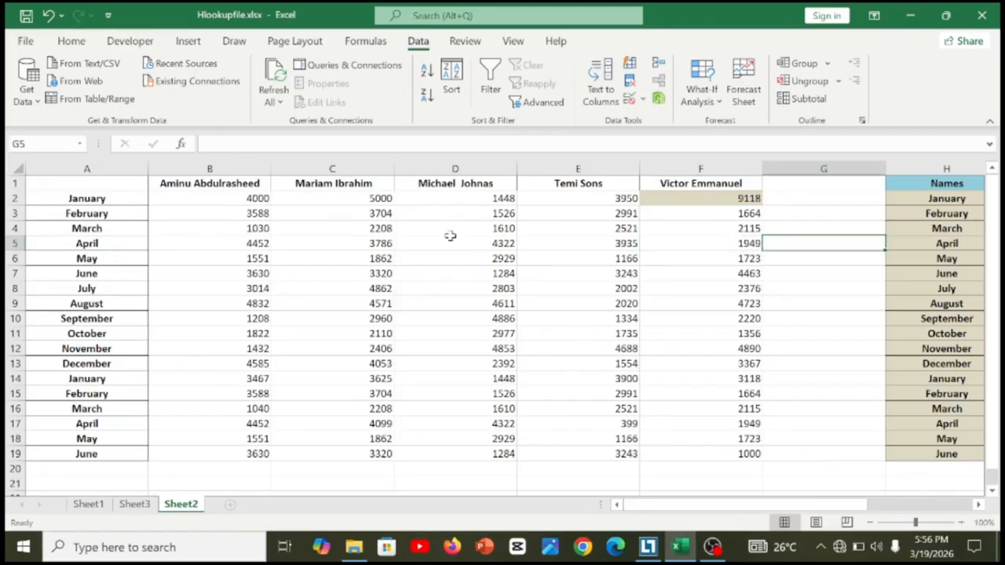
{"action": "key", "text": "Right"}
{"action": "key", "text": "Left"}
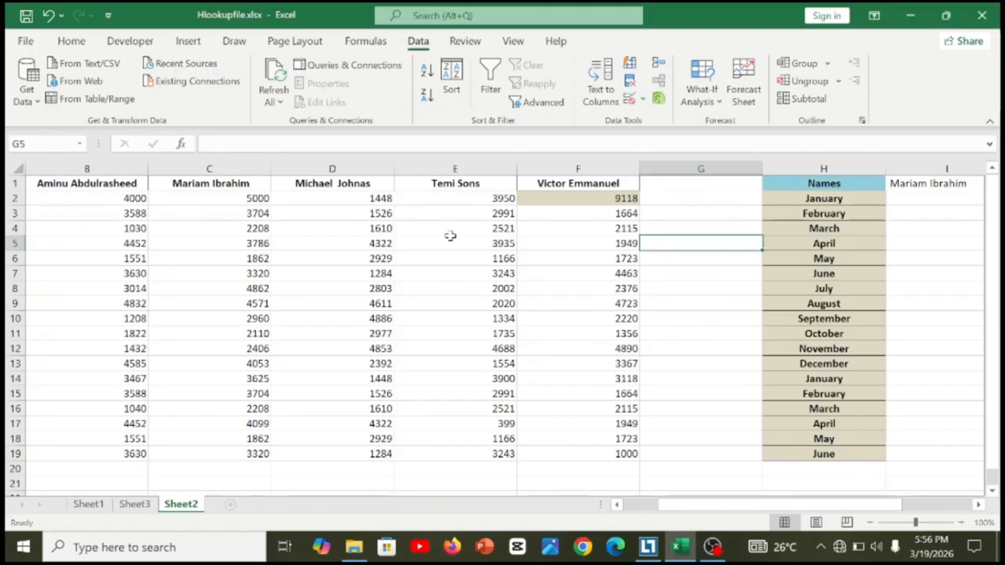
{"action": "key", "text": "Left"}
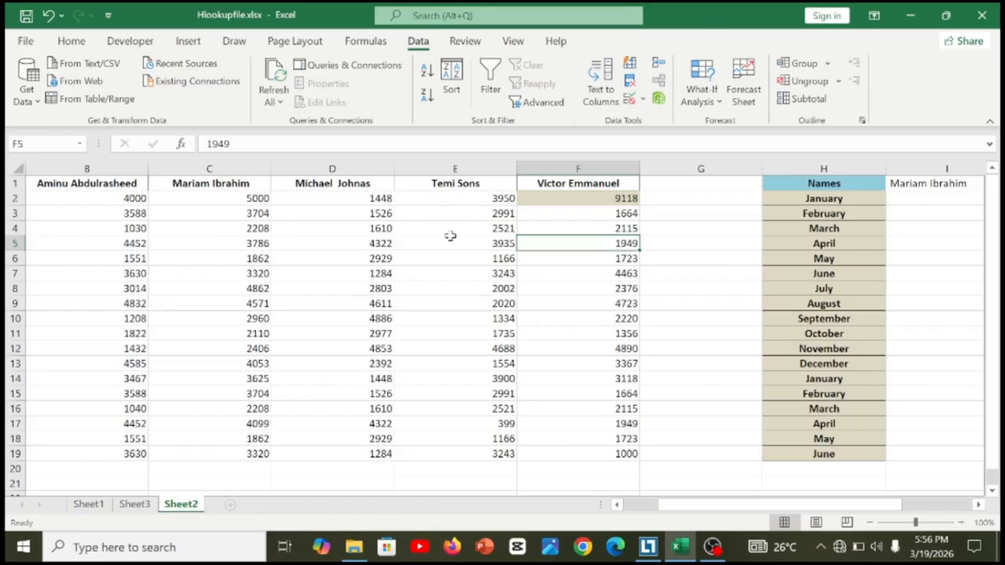
Step: Switch to Sheet3 and select I2, the January result cell beside the month list
{"action": "left_click", "coordinate": [134, 504]}
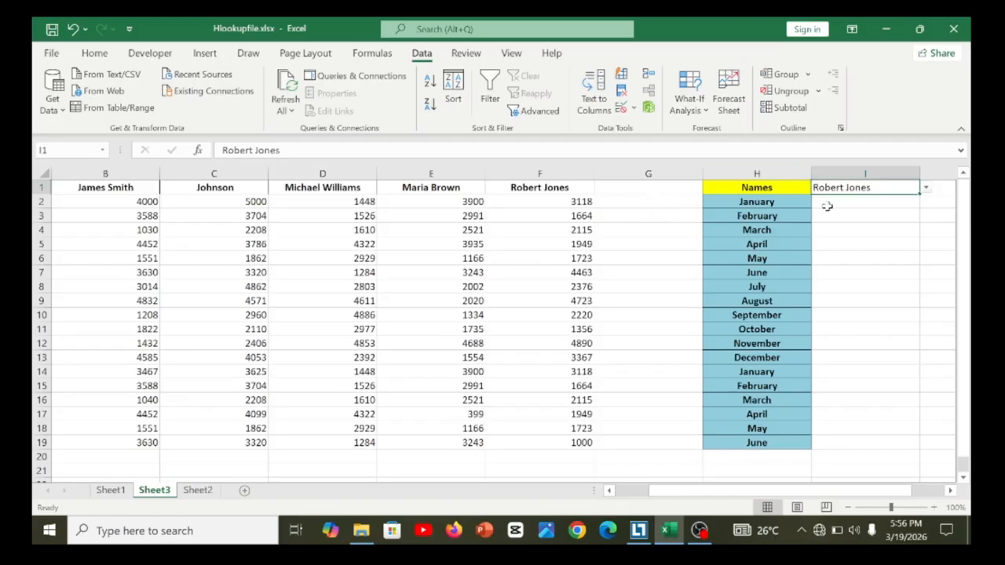
{"action": "left_click", "coordinate": [826, 206]}
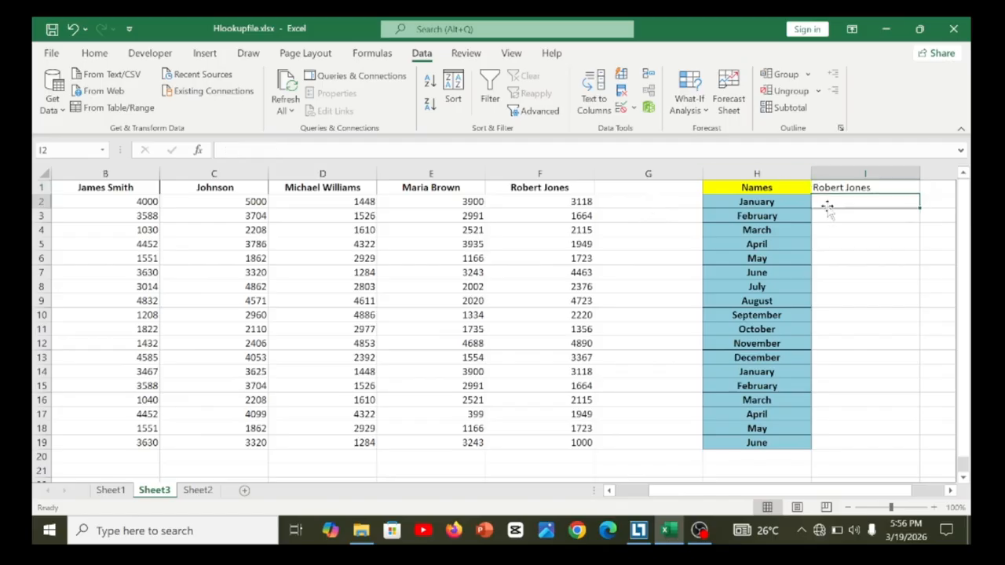